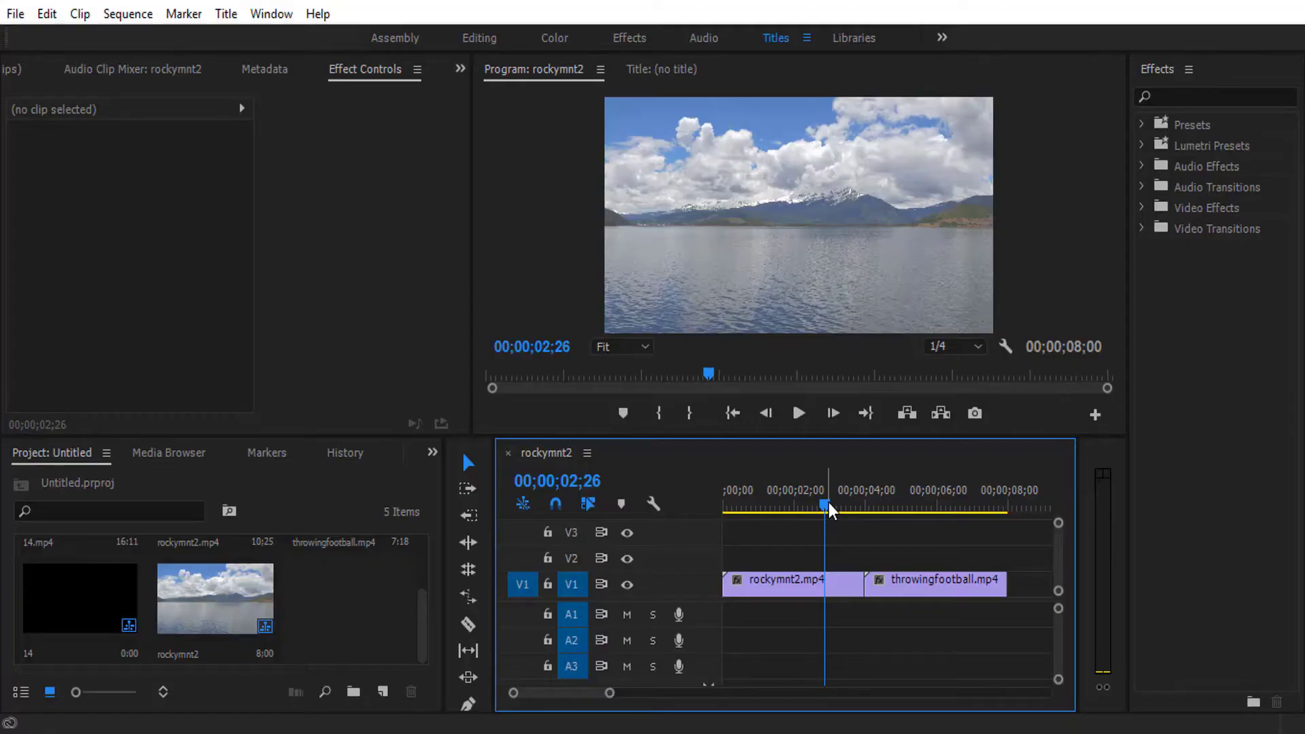
Create a default adjustment layer and place it on V2 across the rockymnt2/throwingfootball cut.
mouse_move(826, 507)
mouse_down()
mouse_move(835, 528)
mouse_move(865, 537)
mouse_up()
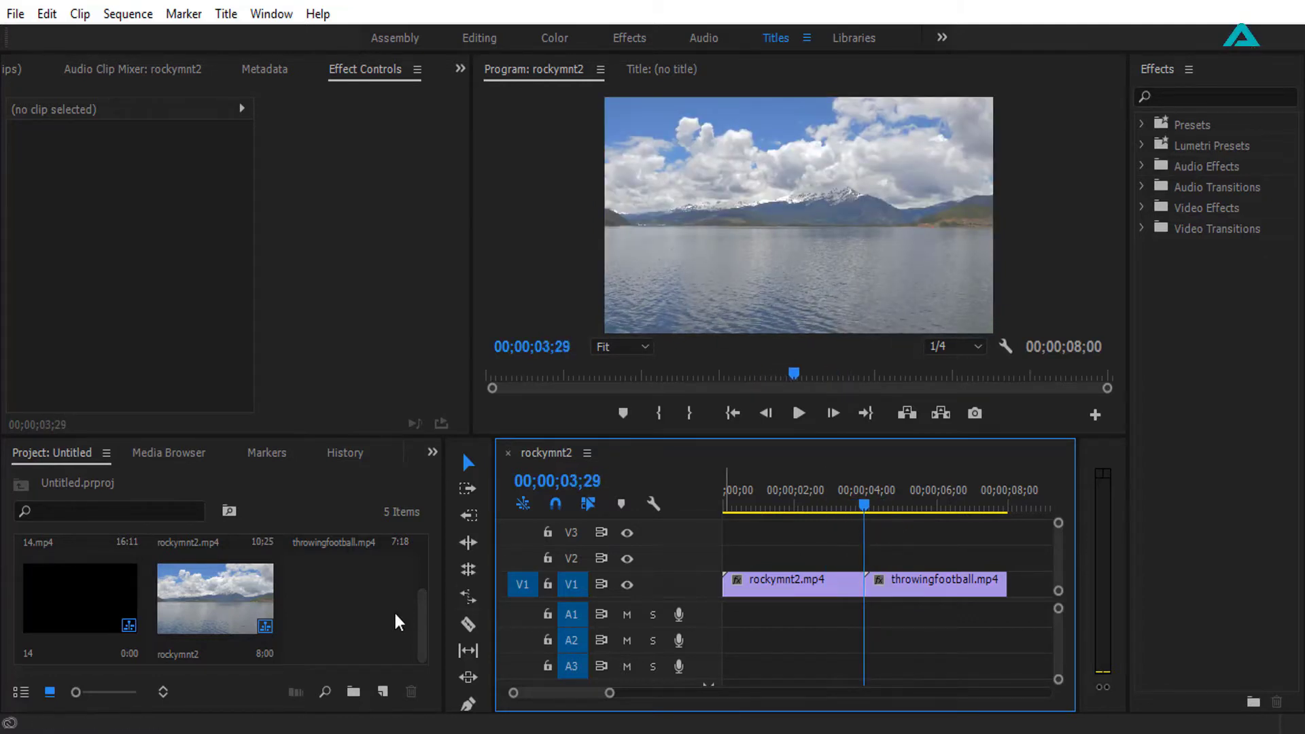
click(374, 616)
click(14, 14)
mouse_move(163, 37)
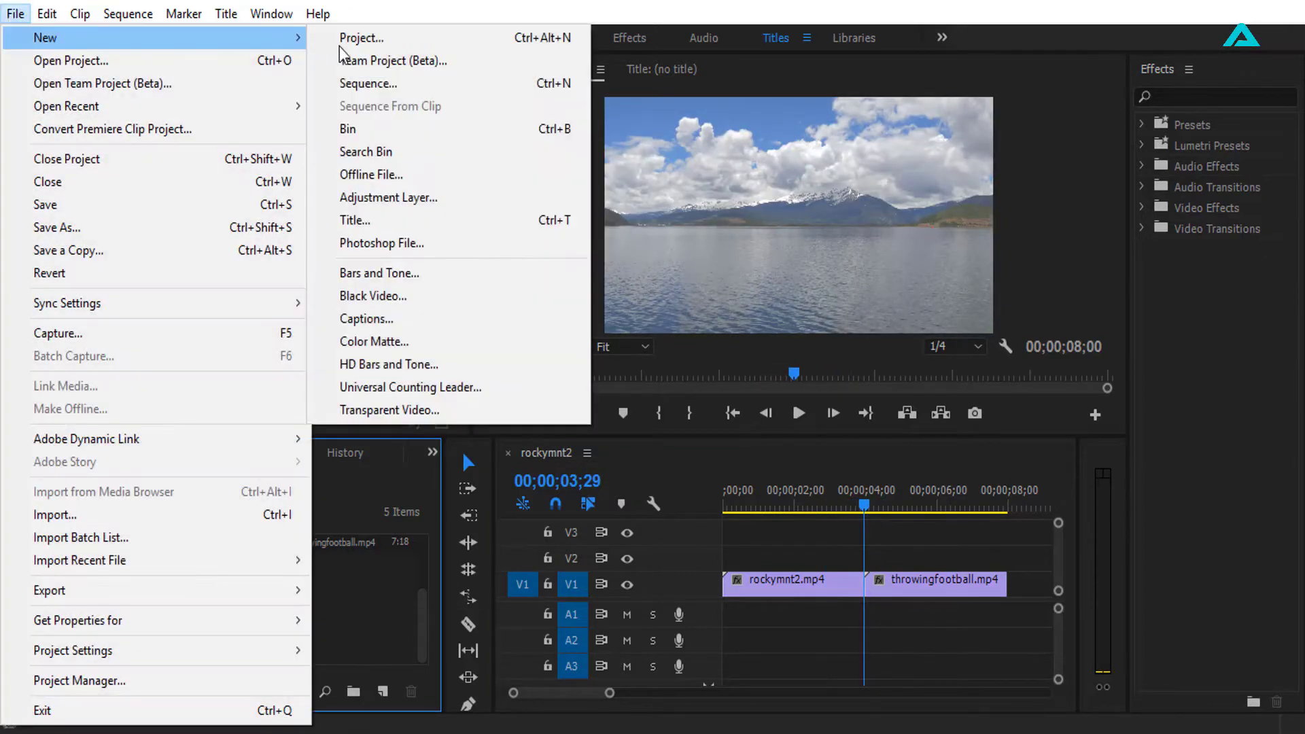
click(388, 197)
click(680, 438)
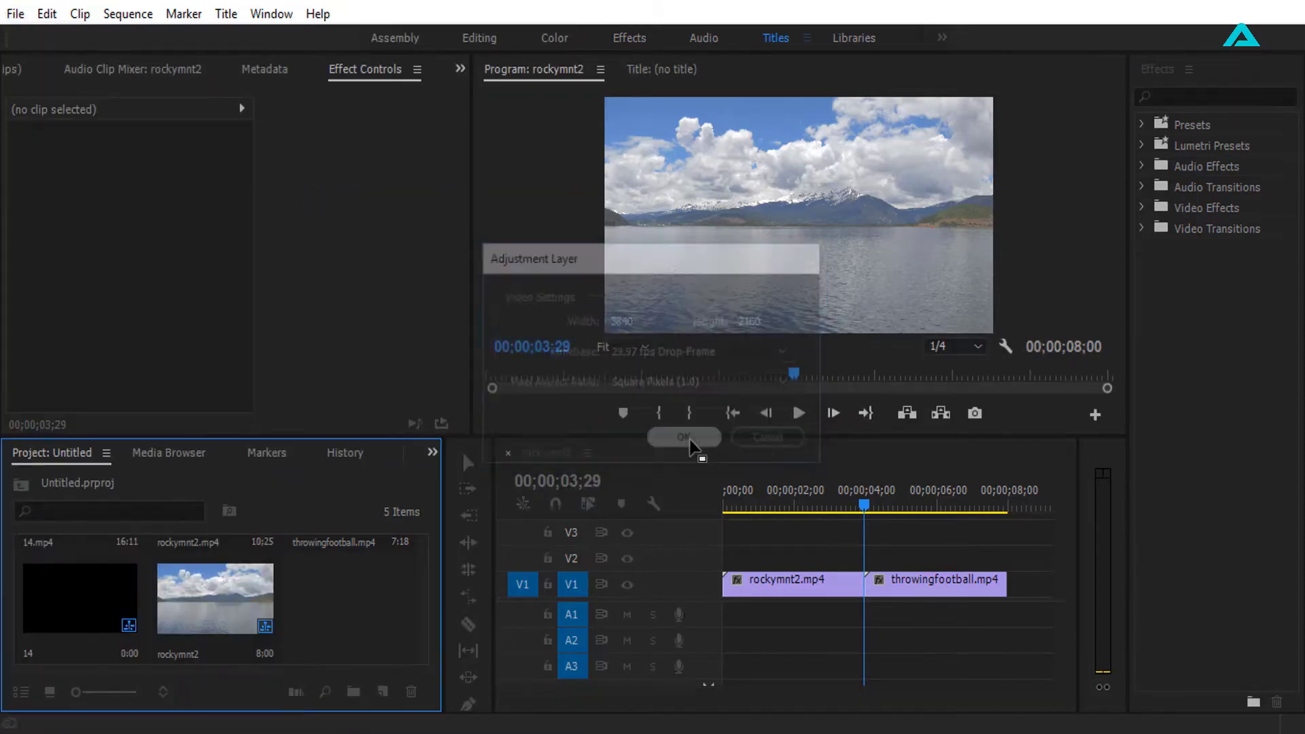
drag(366, 608, 912, 528)
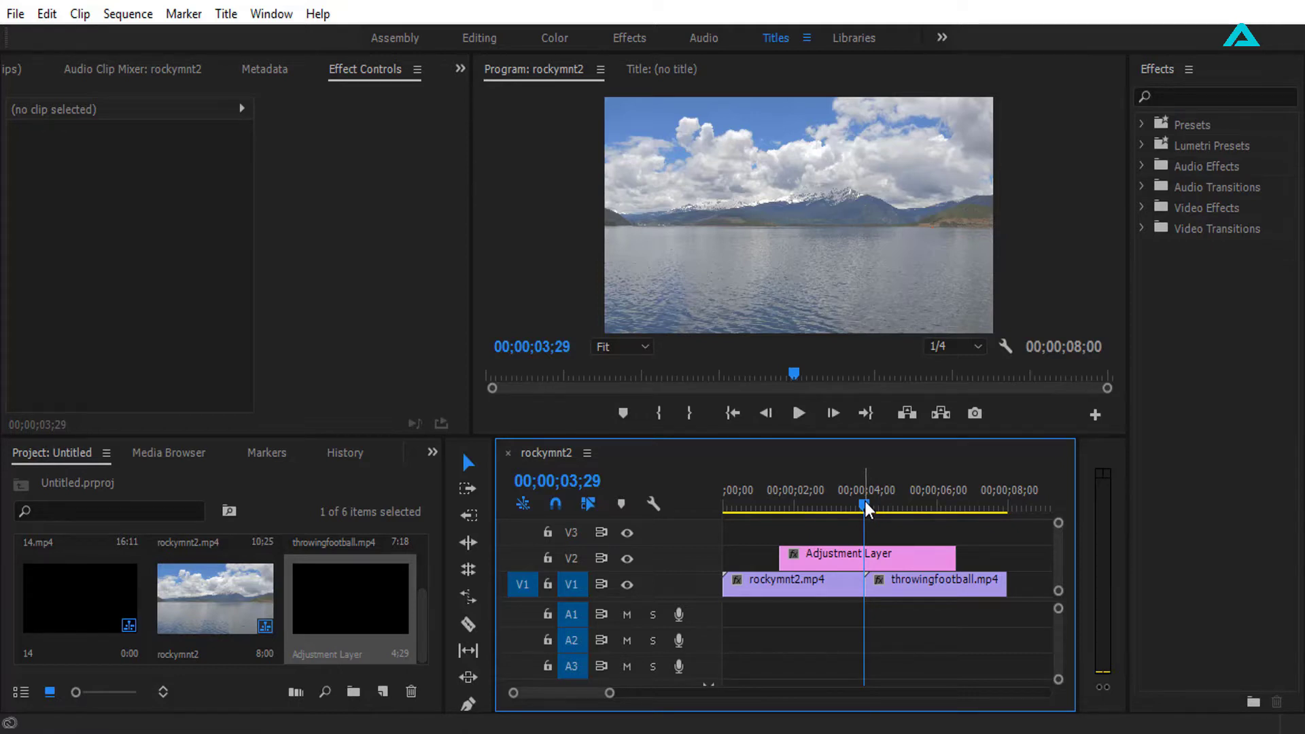
click(466, 622)
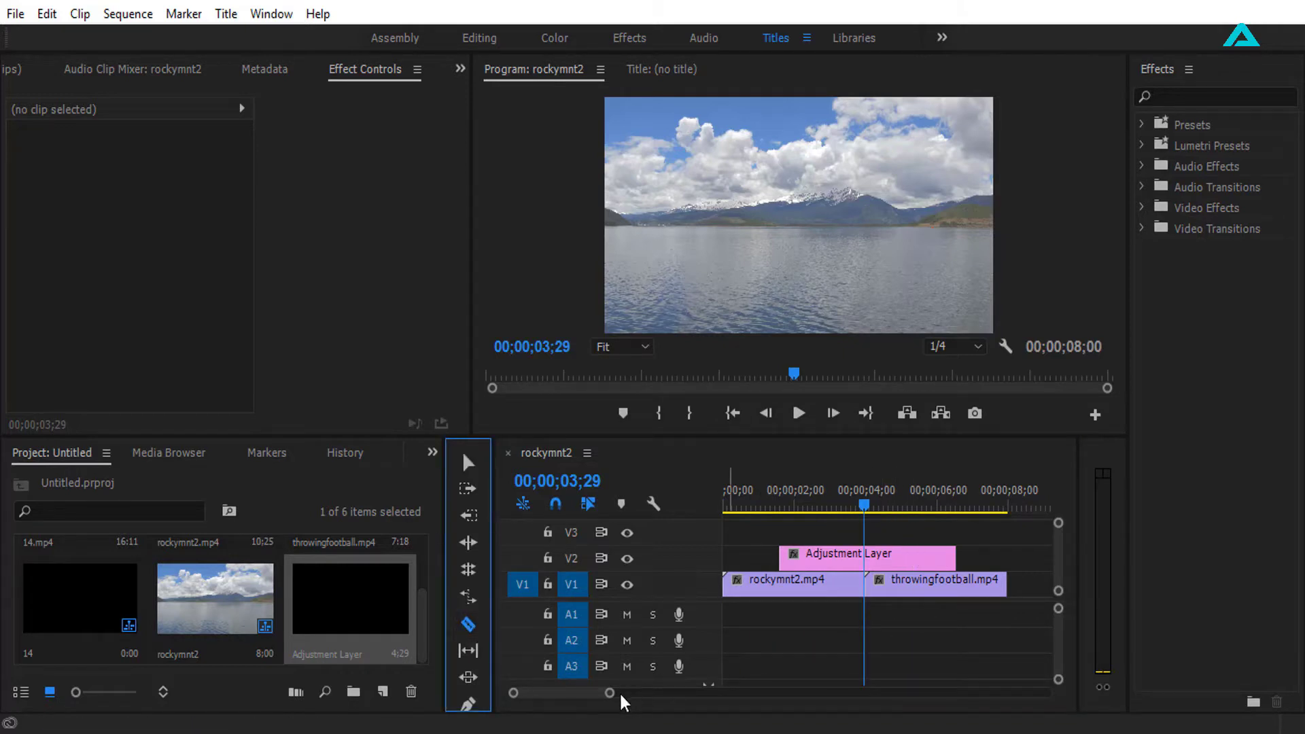
Razor the adjustment layer at 00;00;05;00 and 00;00;03;00.
drag(609, 692, 602, 693)
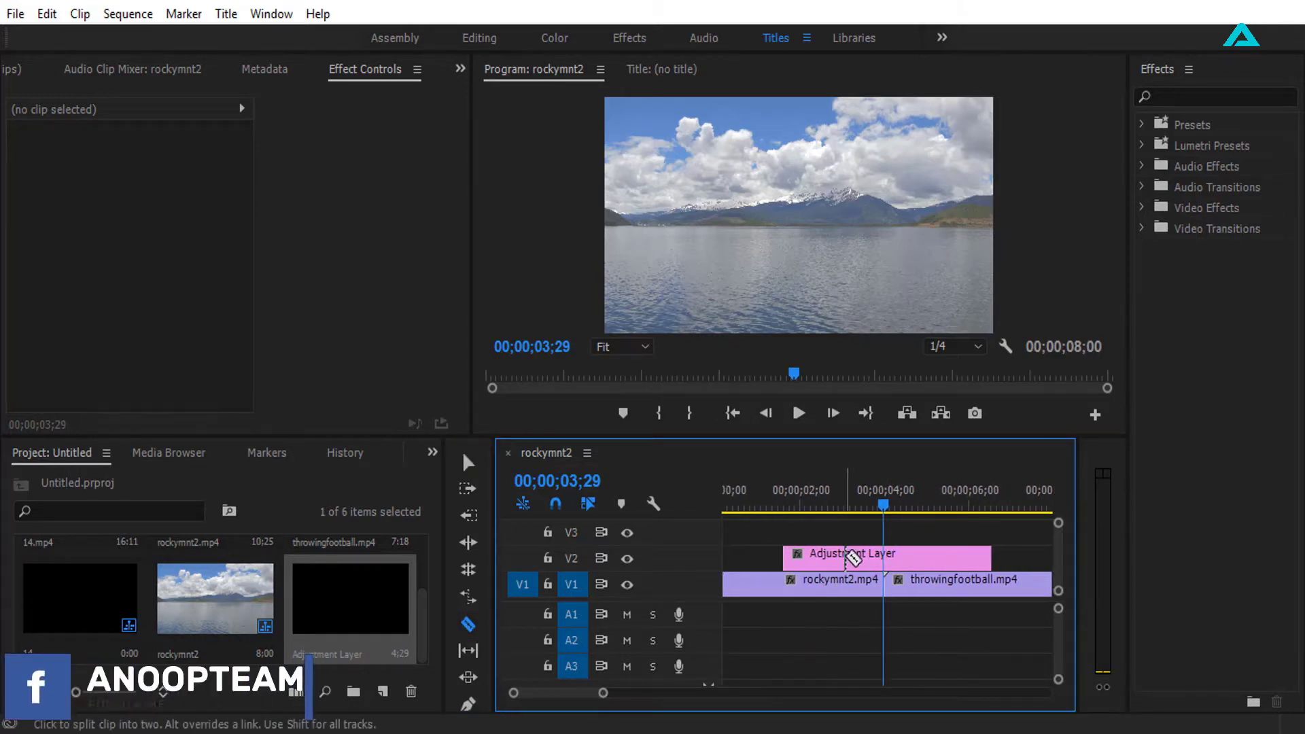
click(884, 507)
mouse_move(886, 504)
mouse_down()
mouse_move(927, 511)
mouse_move(842, 522)
mouse_up()
click(926, 556)
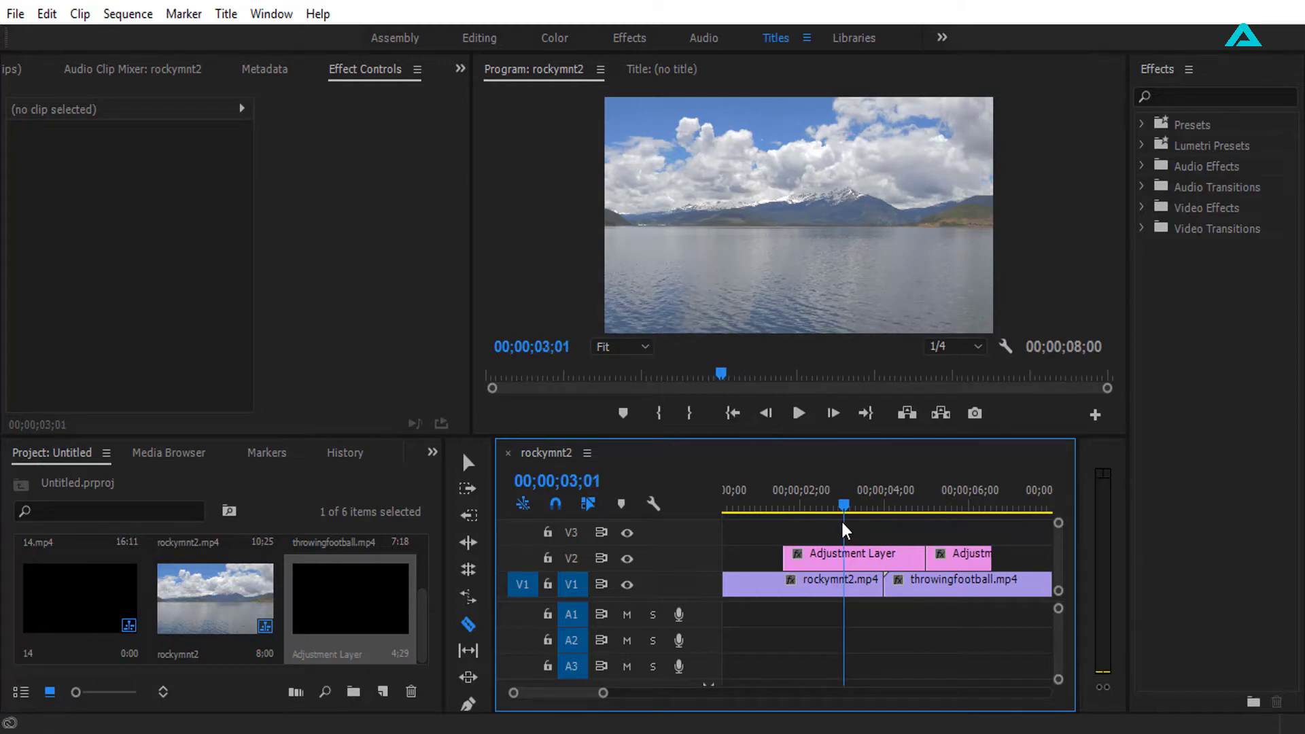
drag(843, 528, 841, 523)
click(842, 553)
Delete the leading and trailing adjustment layer pieces, keeping the 03;00–05;00 section.
click(468, 465)
click(976, 560)
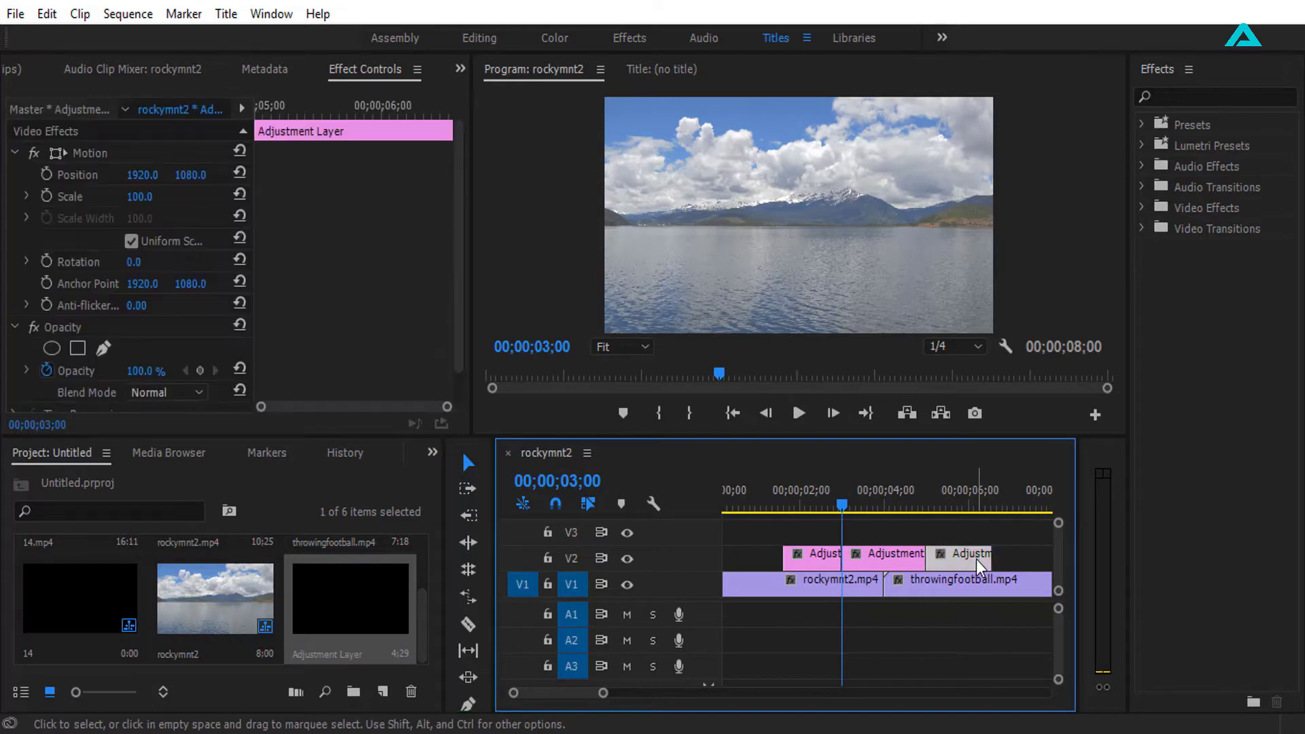
key(Delete)
click(819, 553)
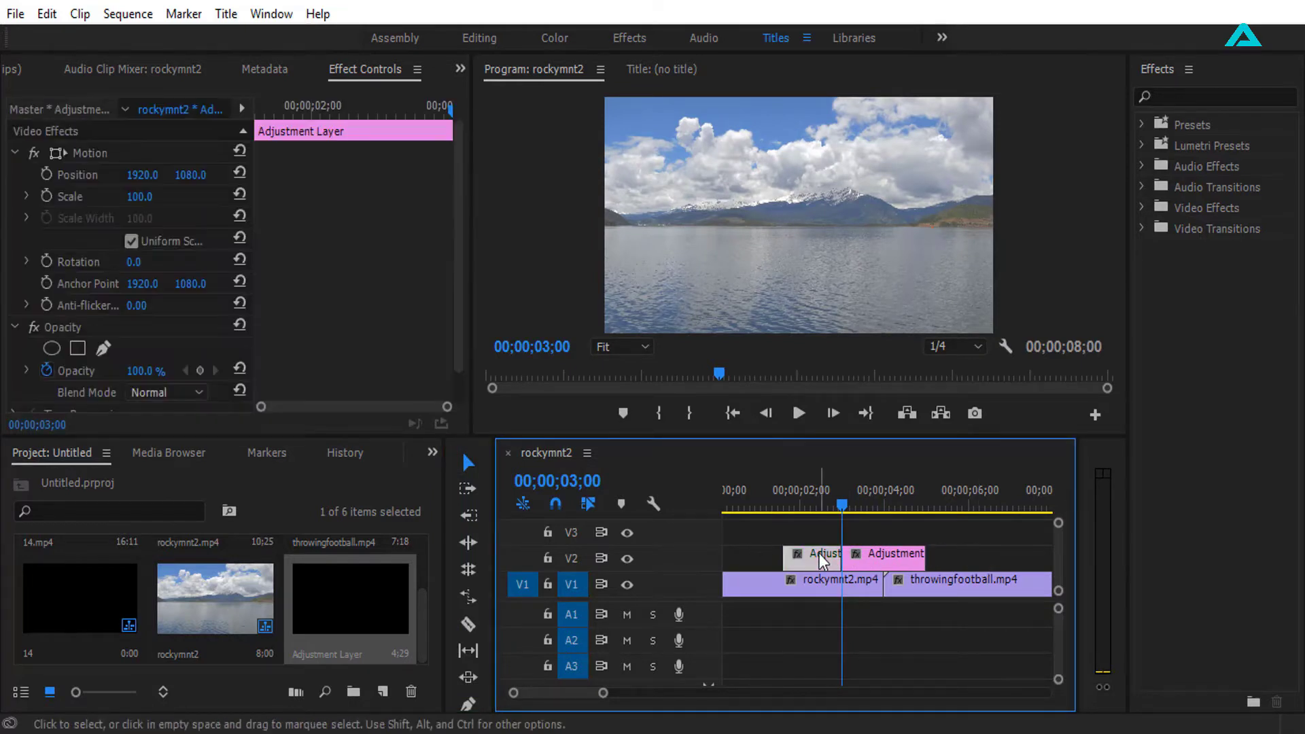
key(Delete)
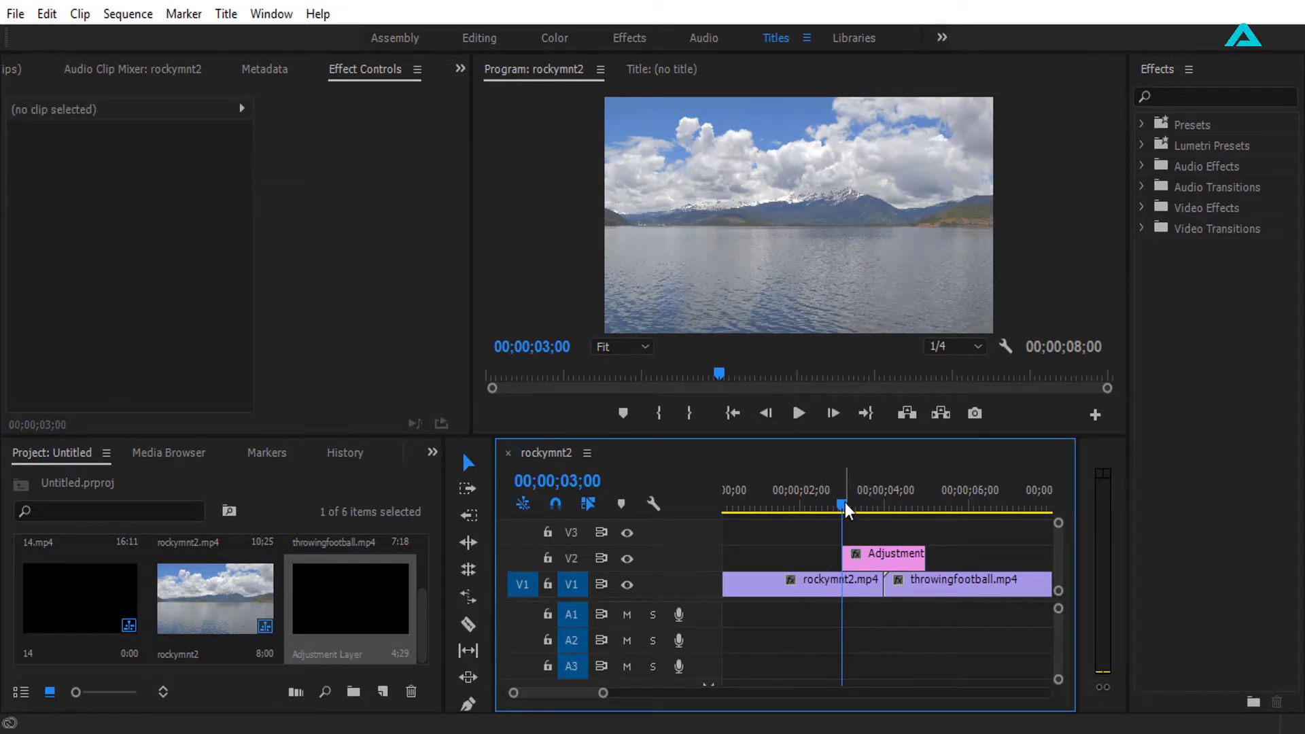
click(845, 503)
drag(846, 504, 886, 508)
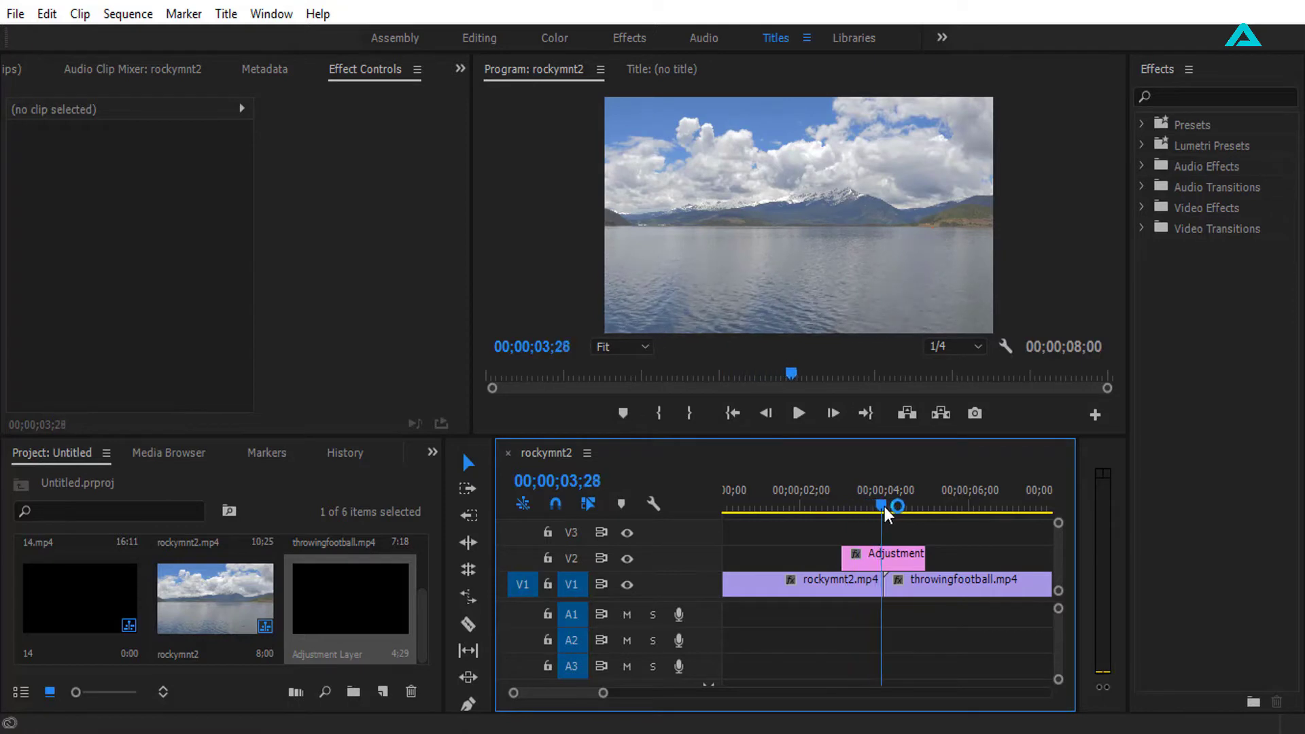
Search 'gau' and drop Gaussian Blur onto the short adjustment layer clip.
click(1176, 98)
text(ga)
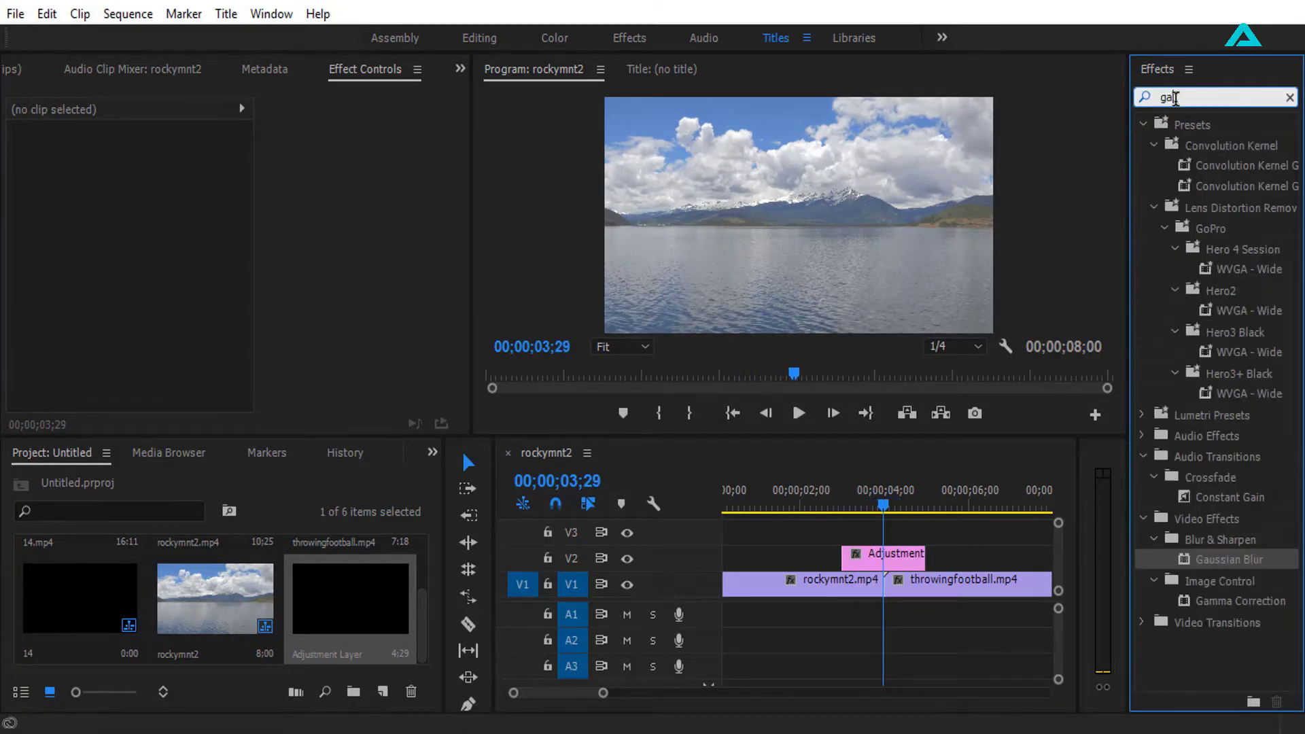
text(u)
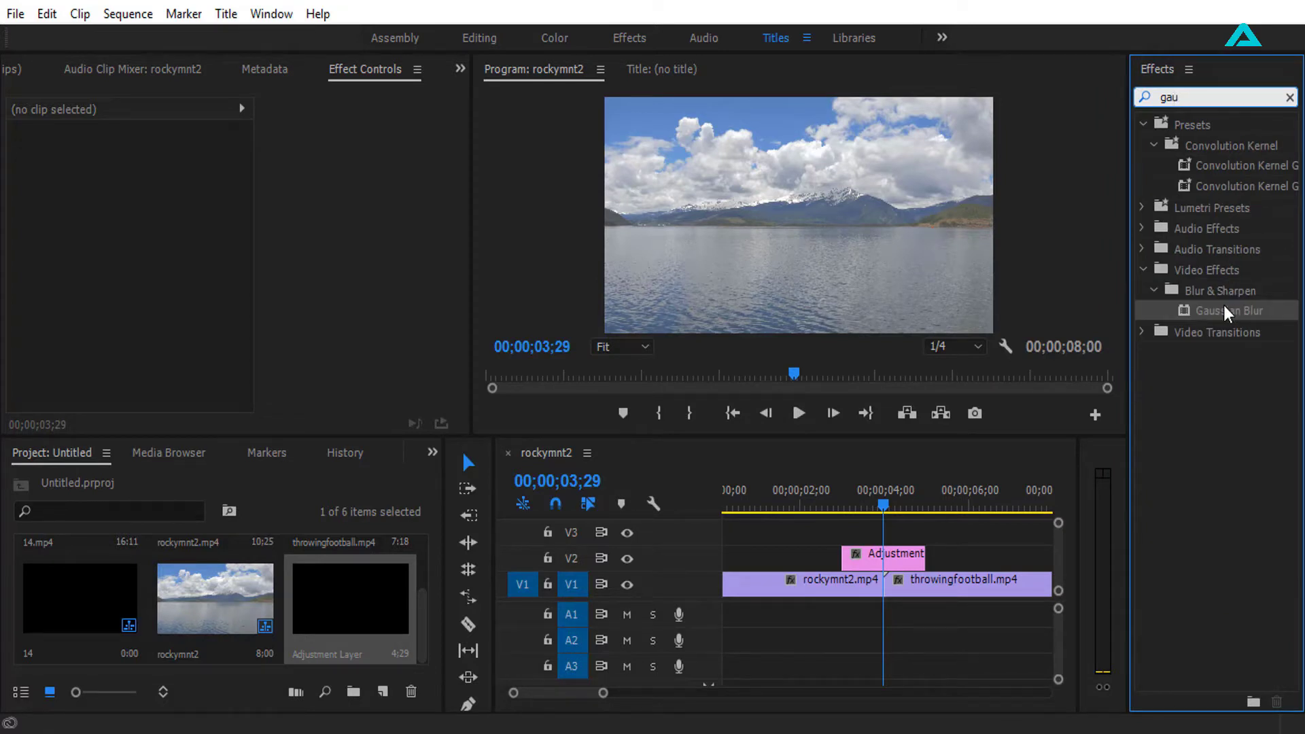
drag(1223, 313, 888, 557)
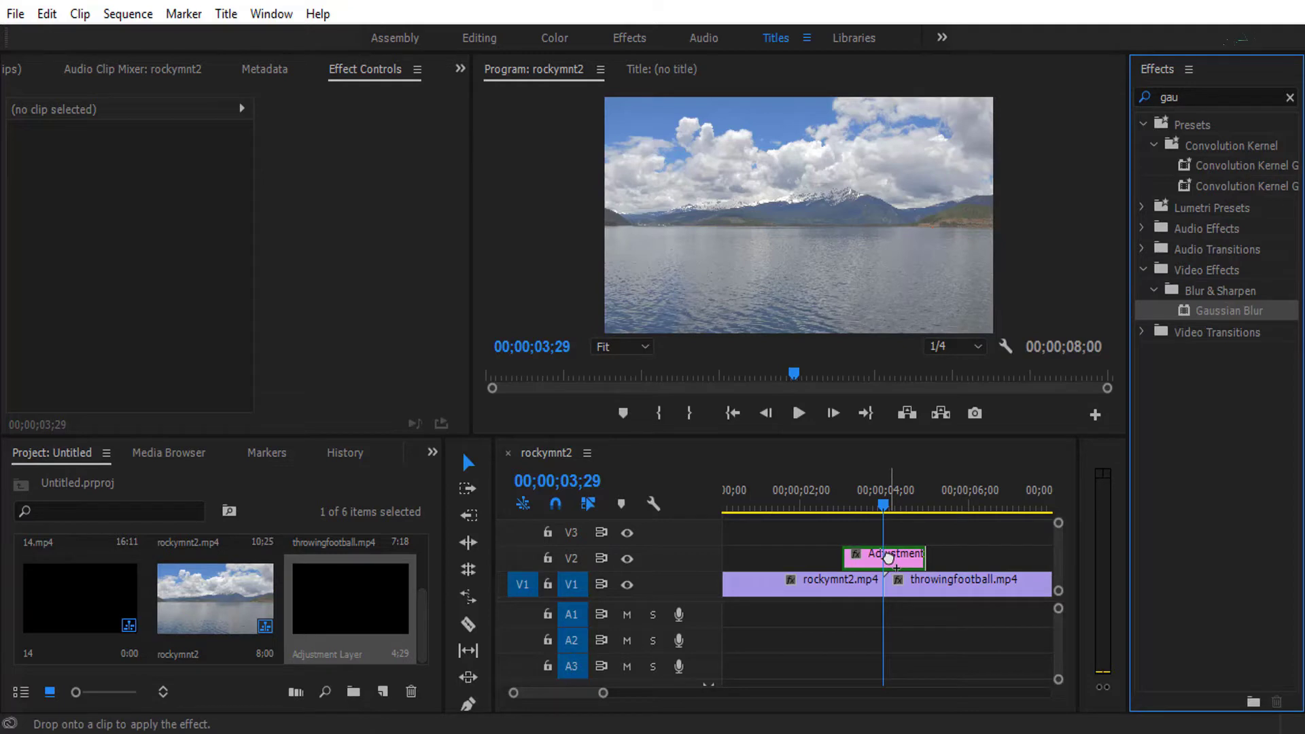
drag(888, 558, 887, 558)
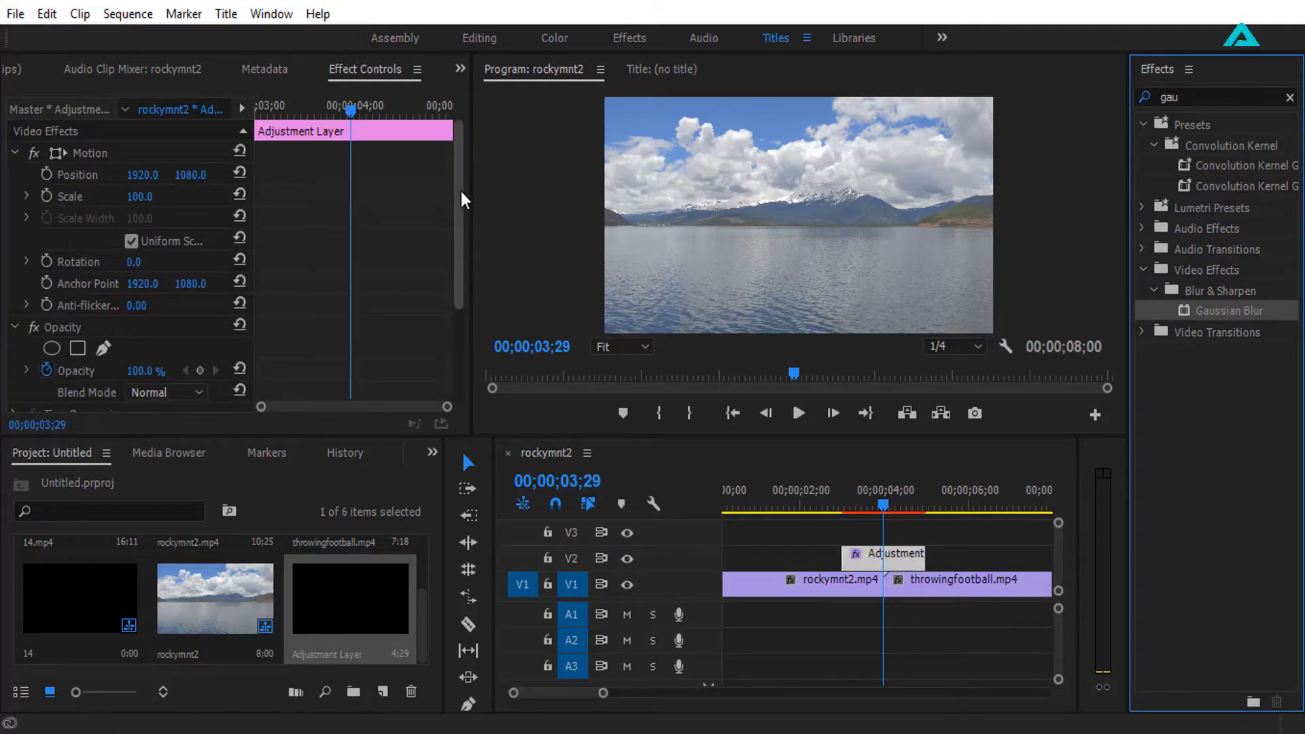
drag(461, 190, 455, 312)
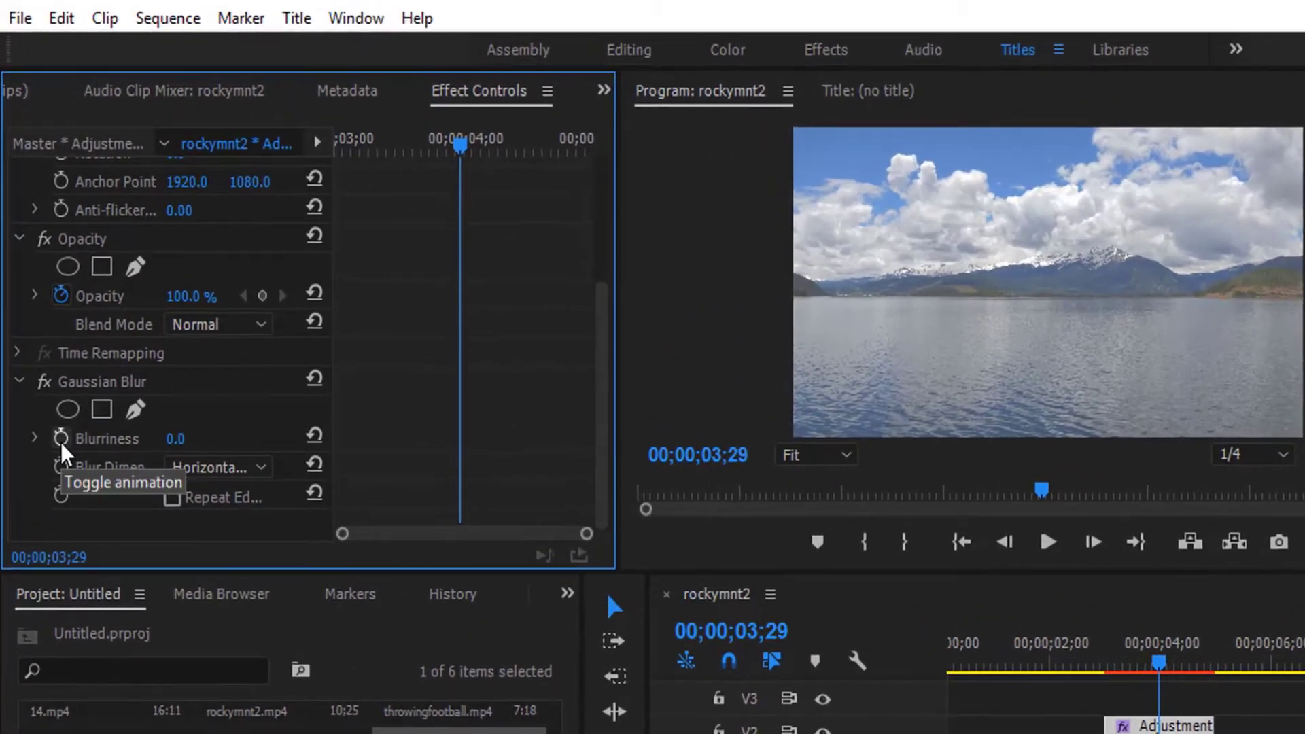
Add a Blurriness keyframe of 100 at 00;00;04;00.
click(61, 442)
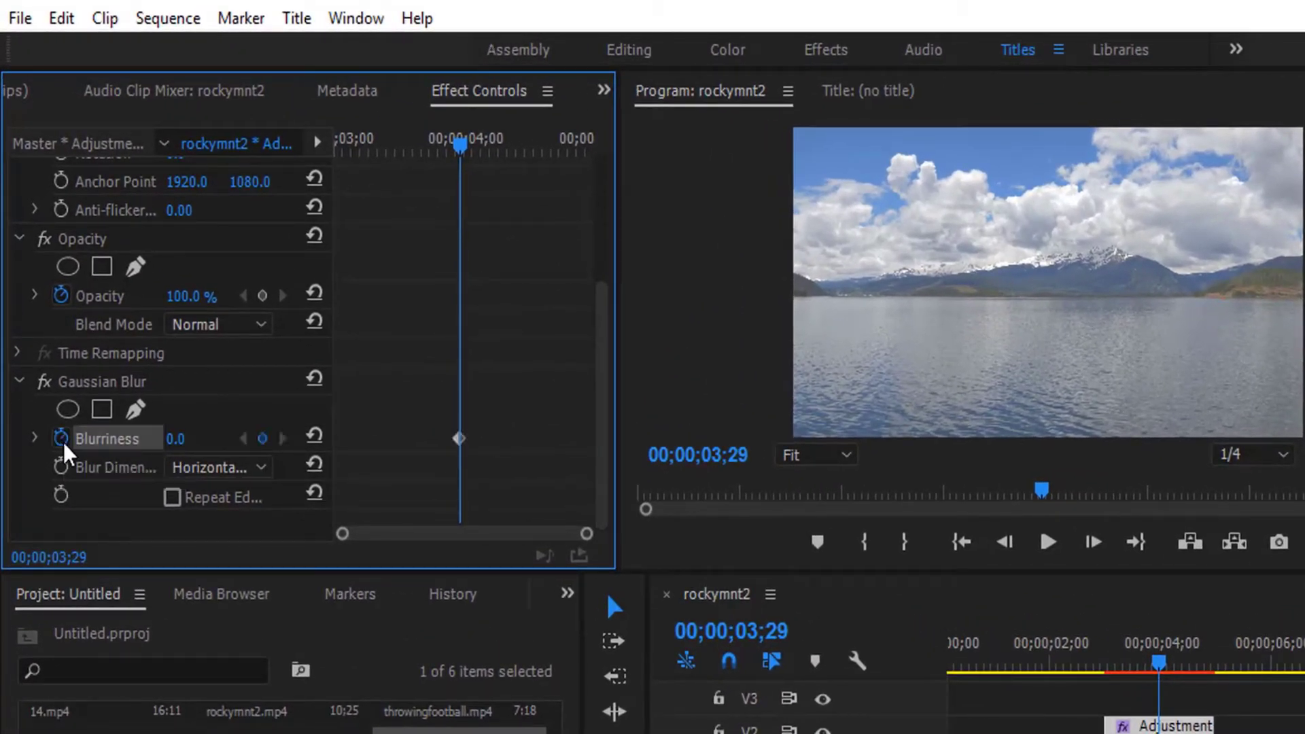
click(172, 440)
text(100)
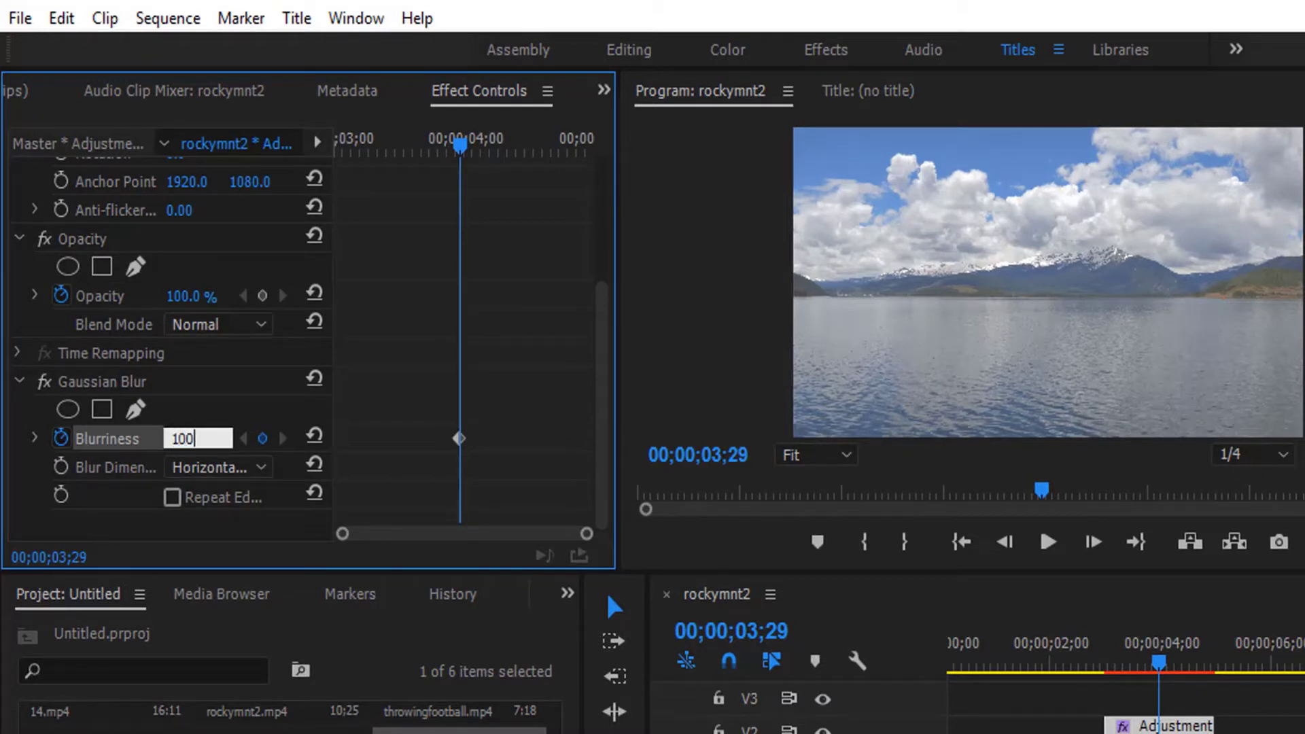
key(Return)
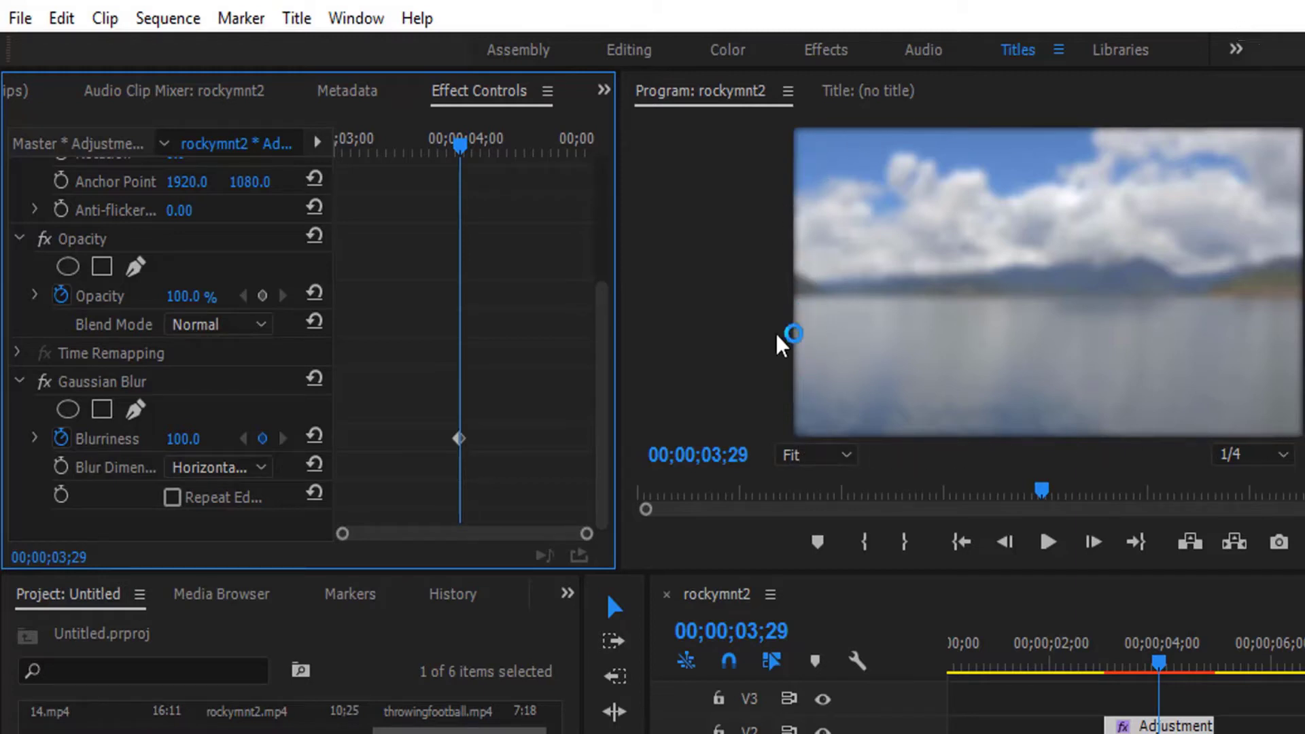
click(1293, 429)
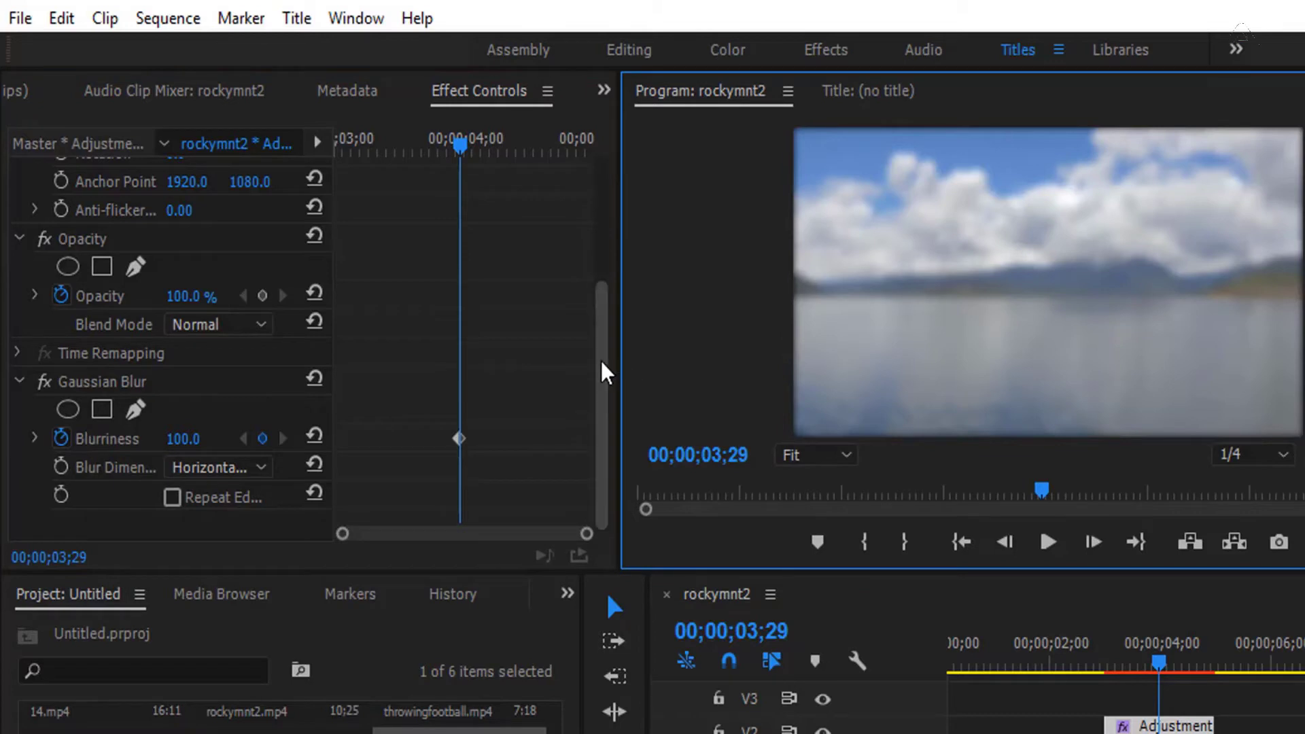
click(603, 387)
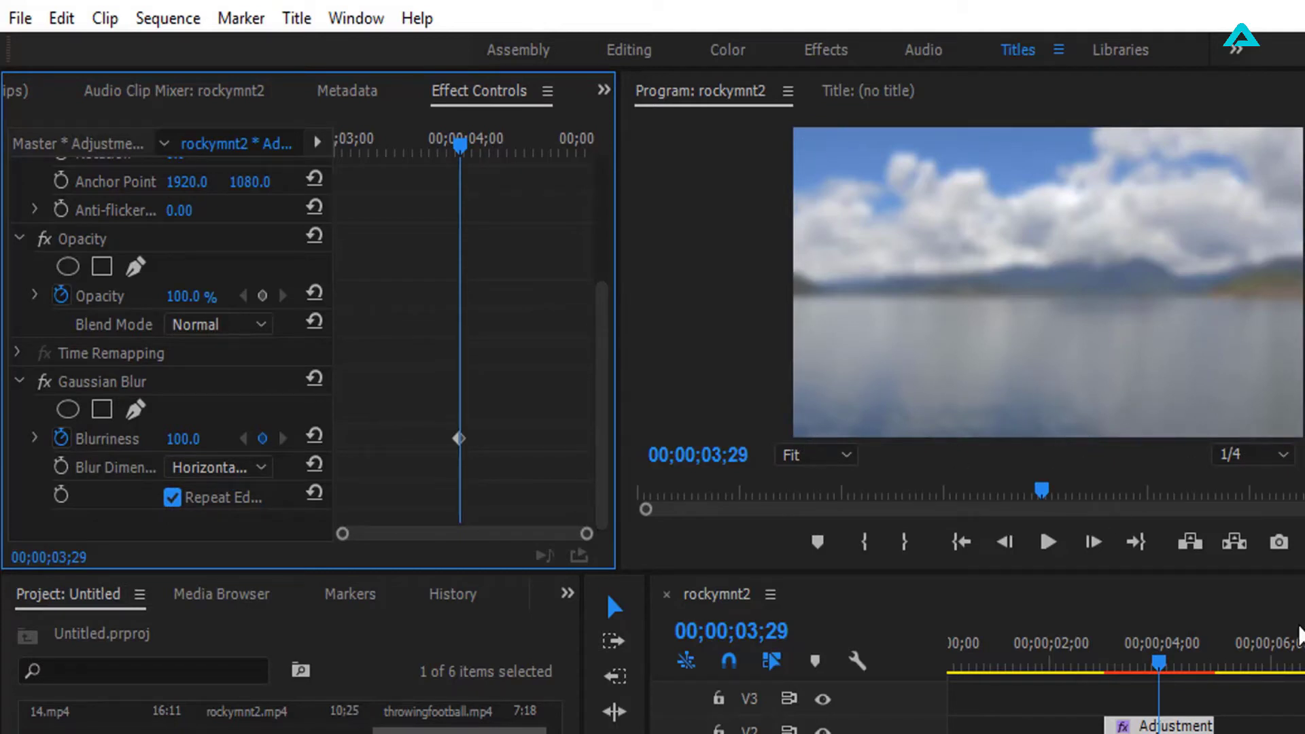
Add Blurriness keyframes of 0 at 00;00;03;00 and 00;00;05;00.
drag(459, 144, 337, 145)
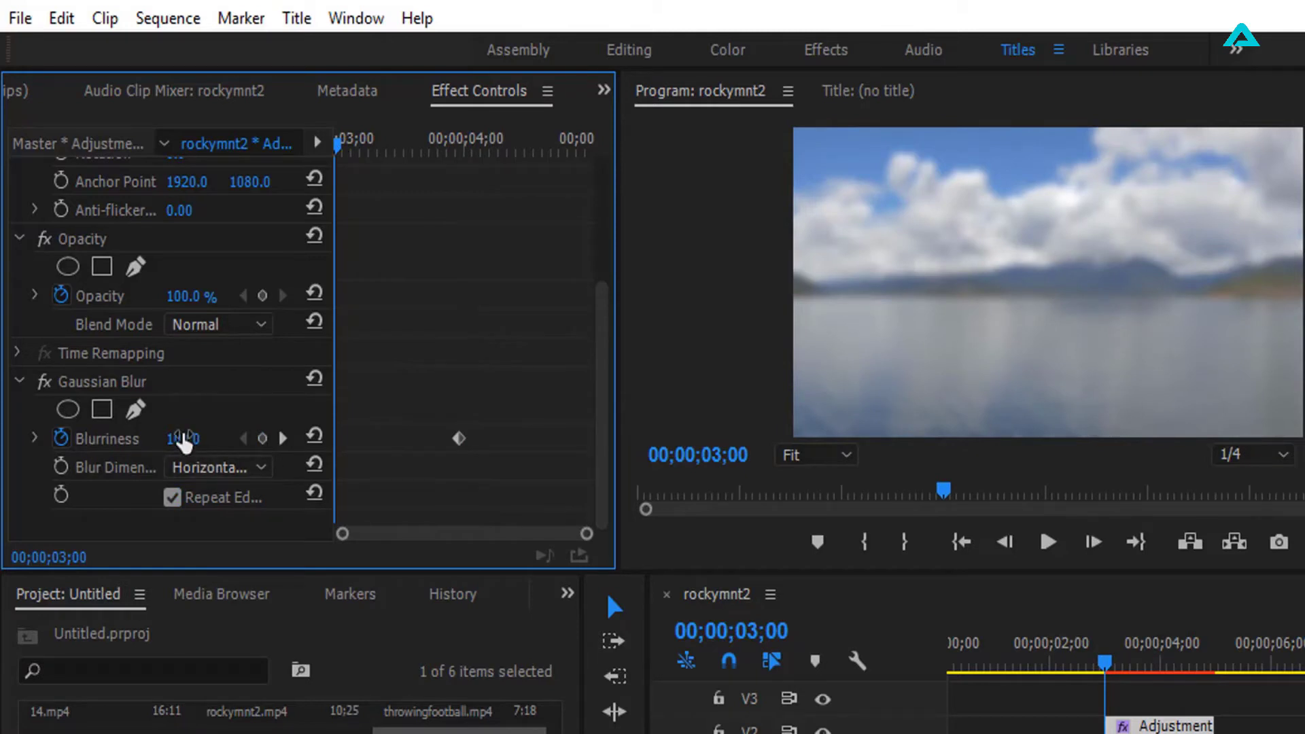
click(184, 438)
text(0)
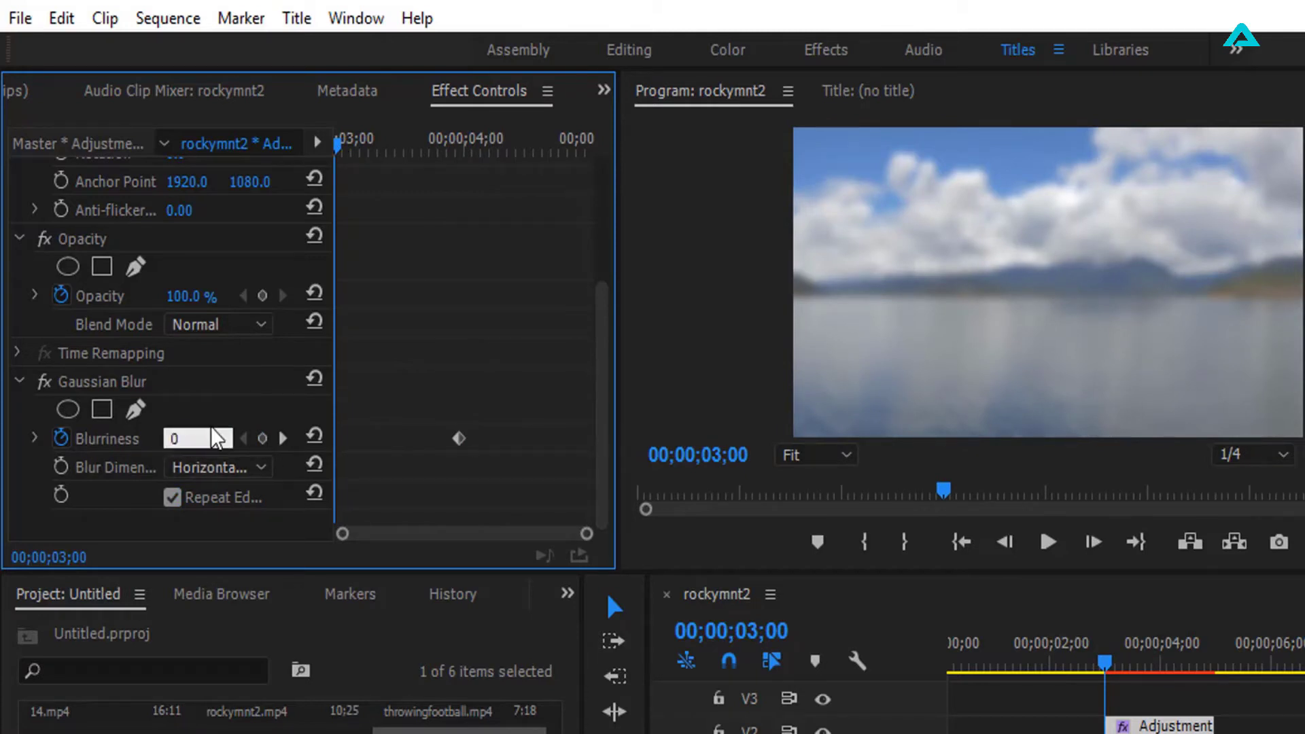
key(Return)
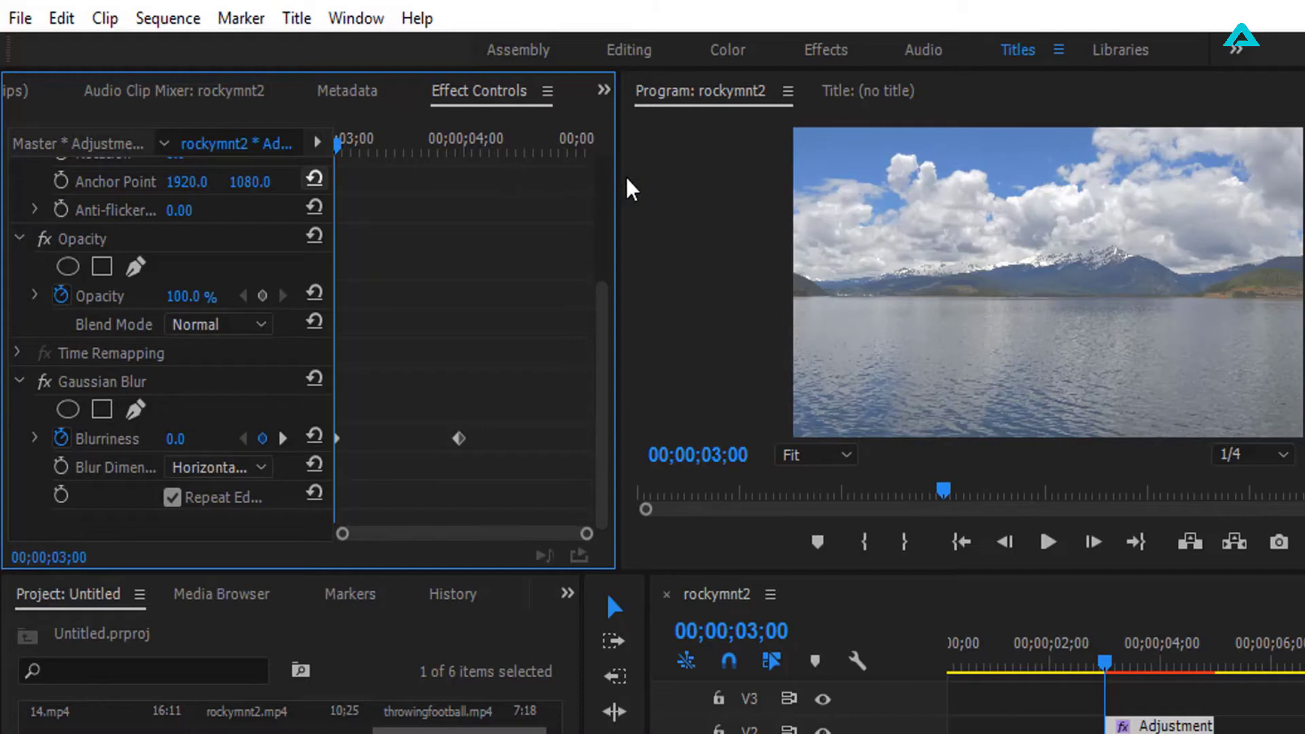
key(Down)
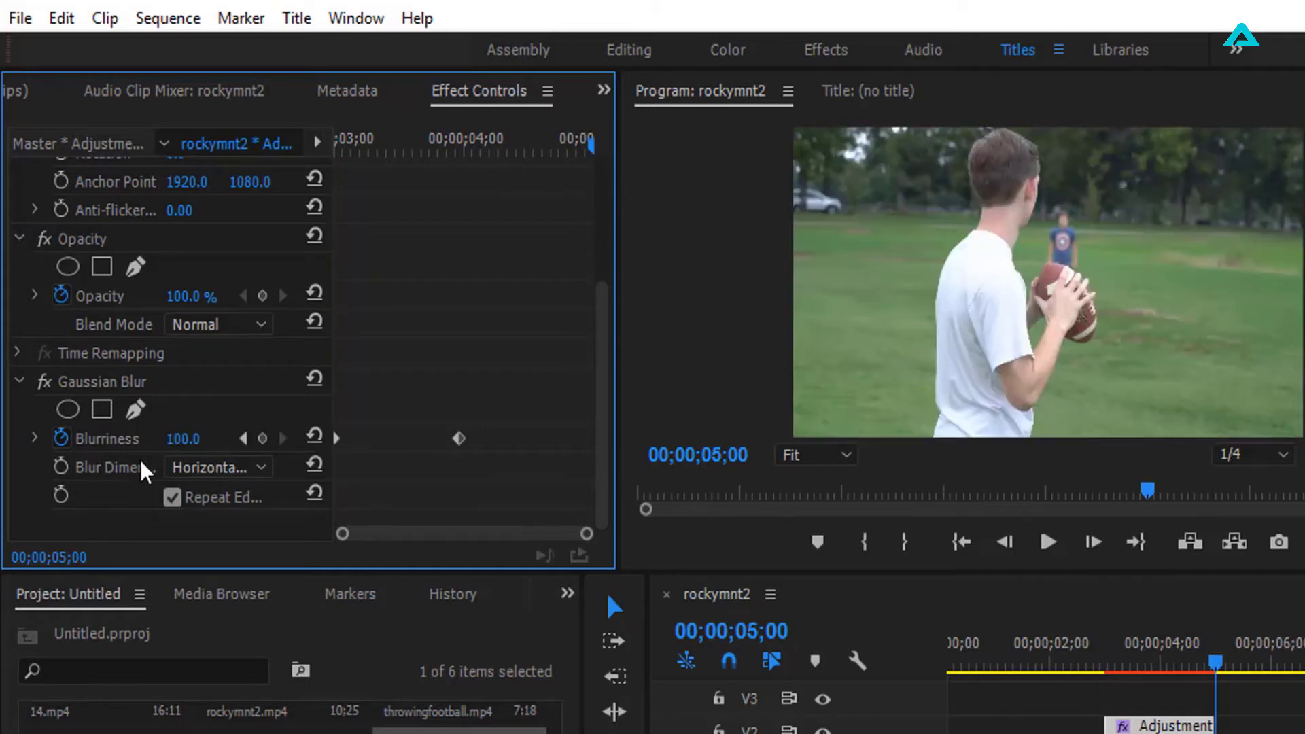
click(182, 438)
text(0)
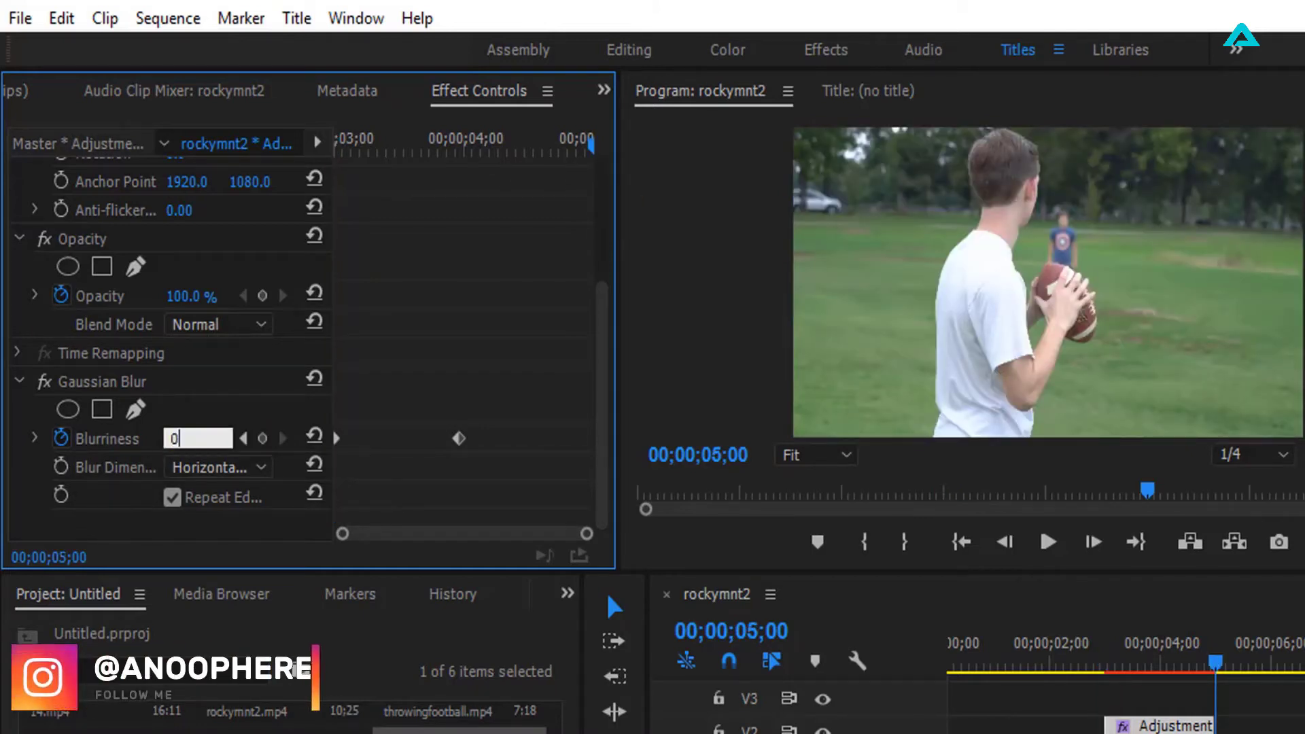
key(Return)
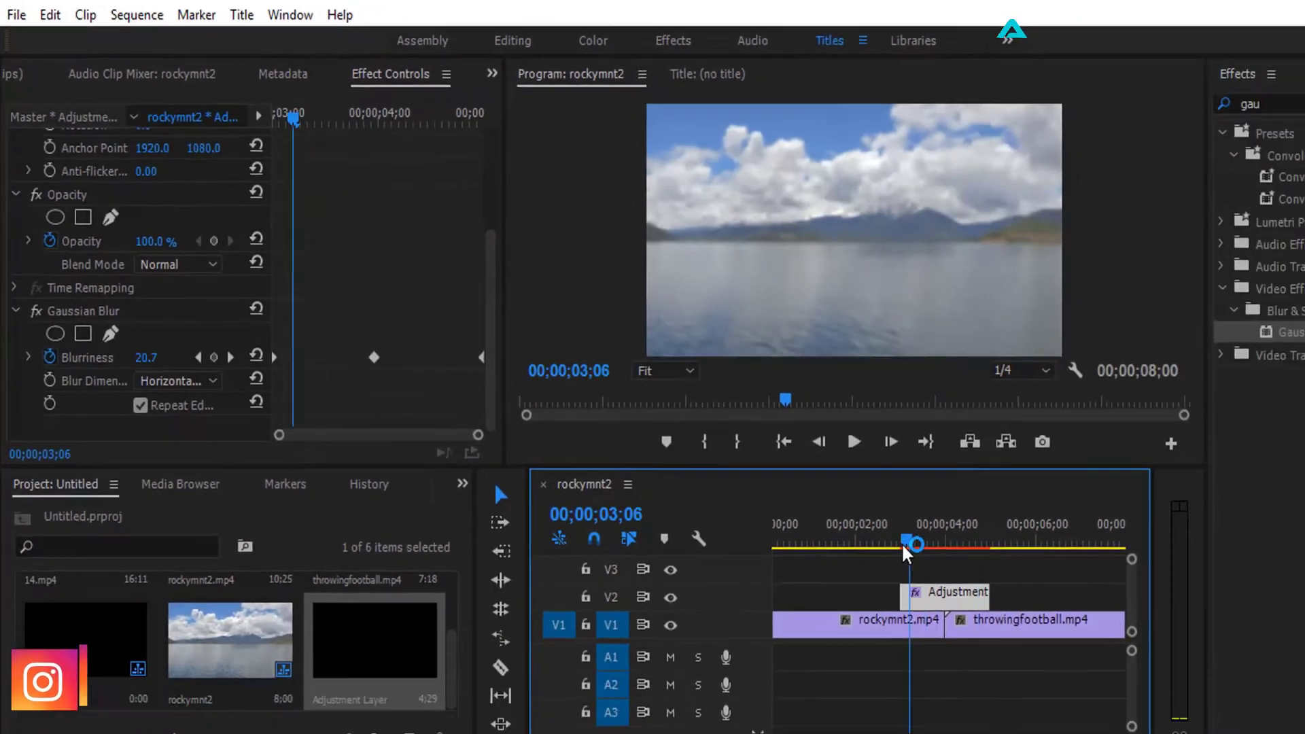
drag(1203, 663, 832, 511)
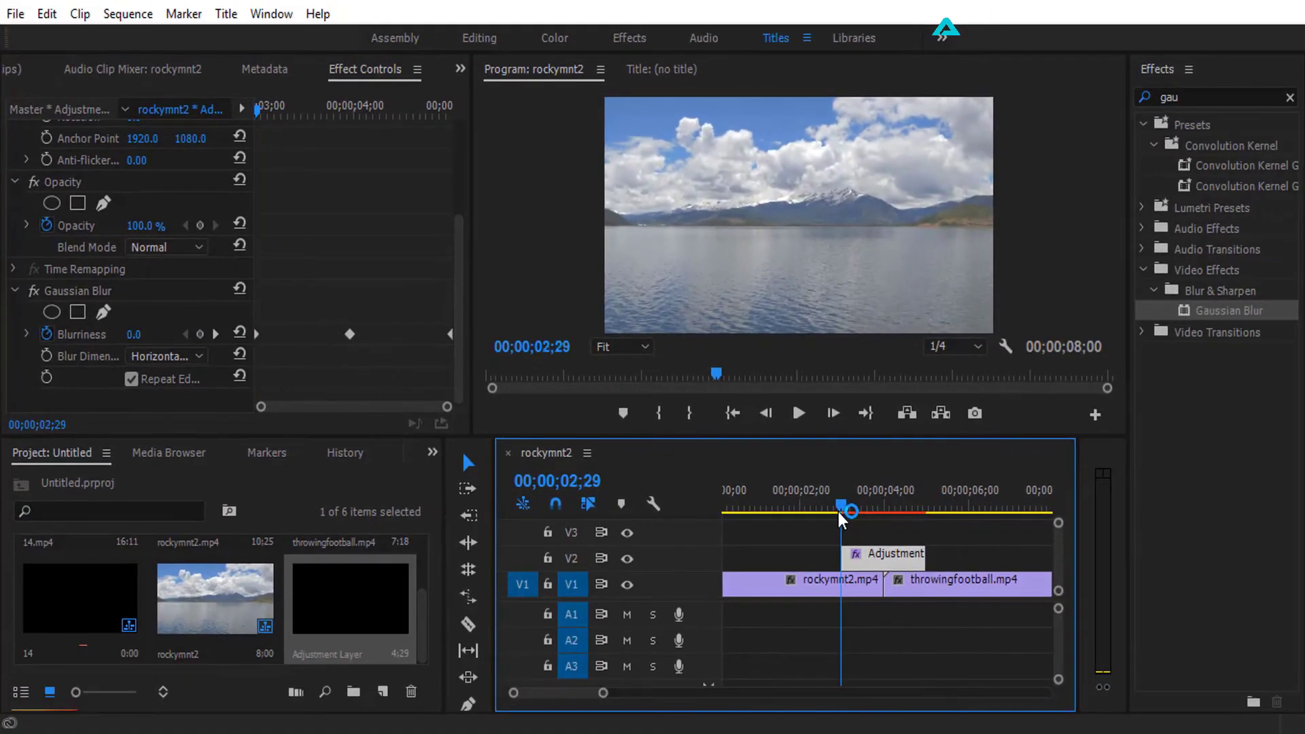
click(798, 414)
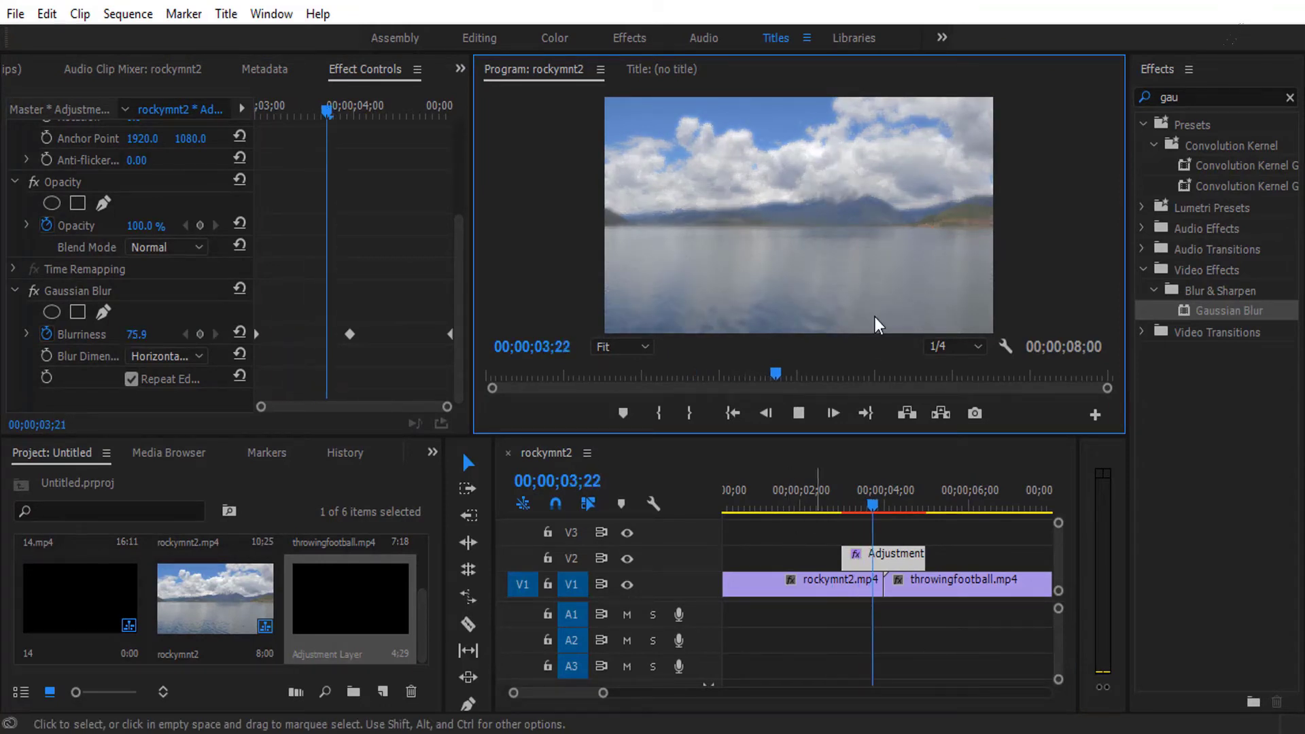
drag(838, 508, 821, 506)
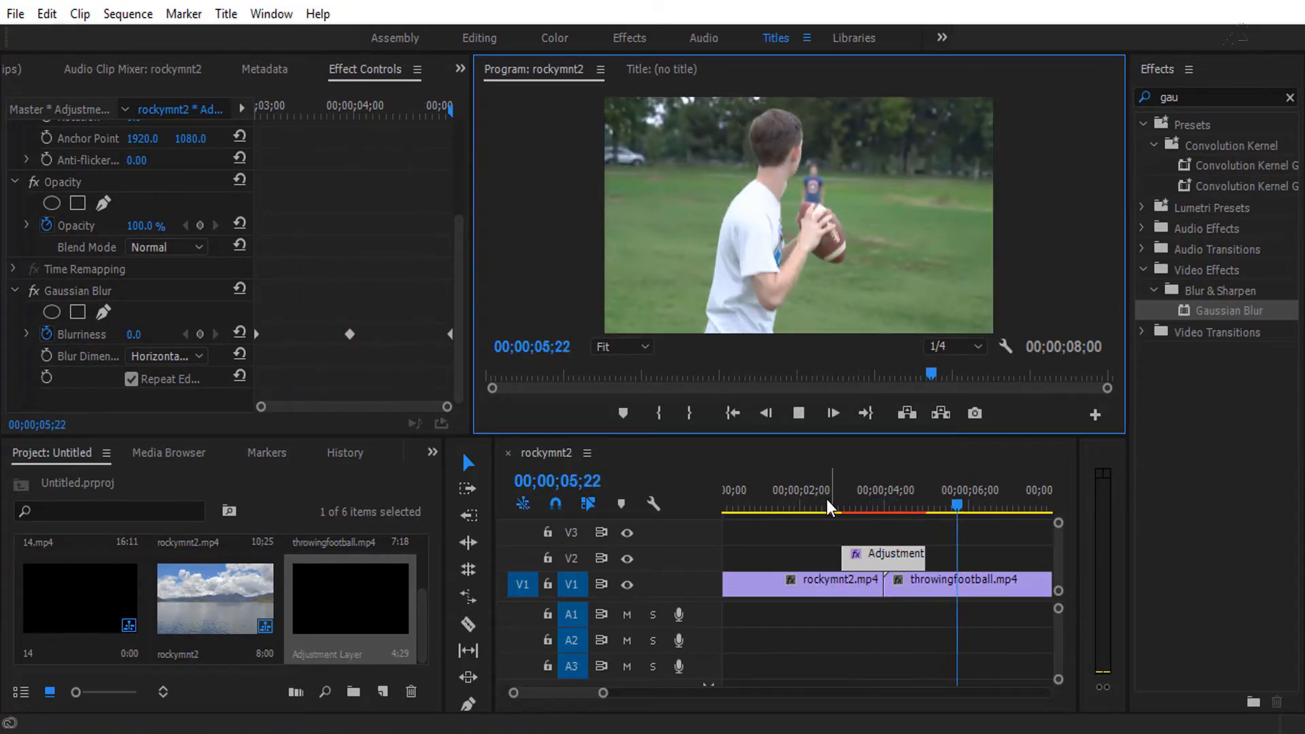
click(799, 413)
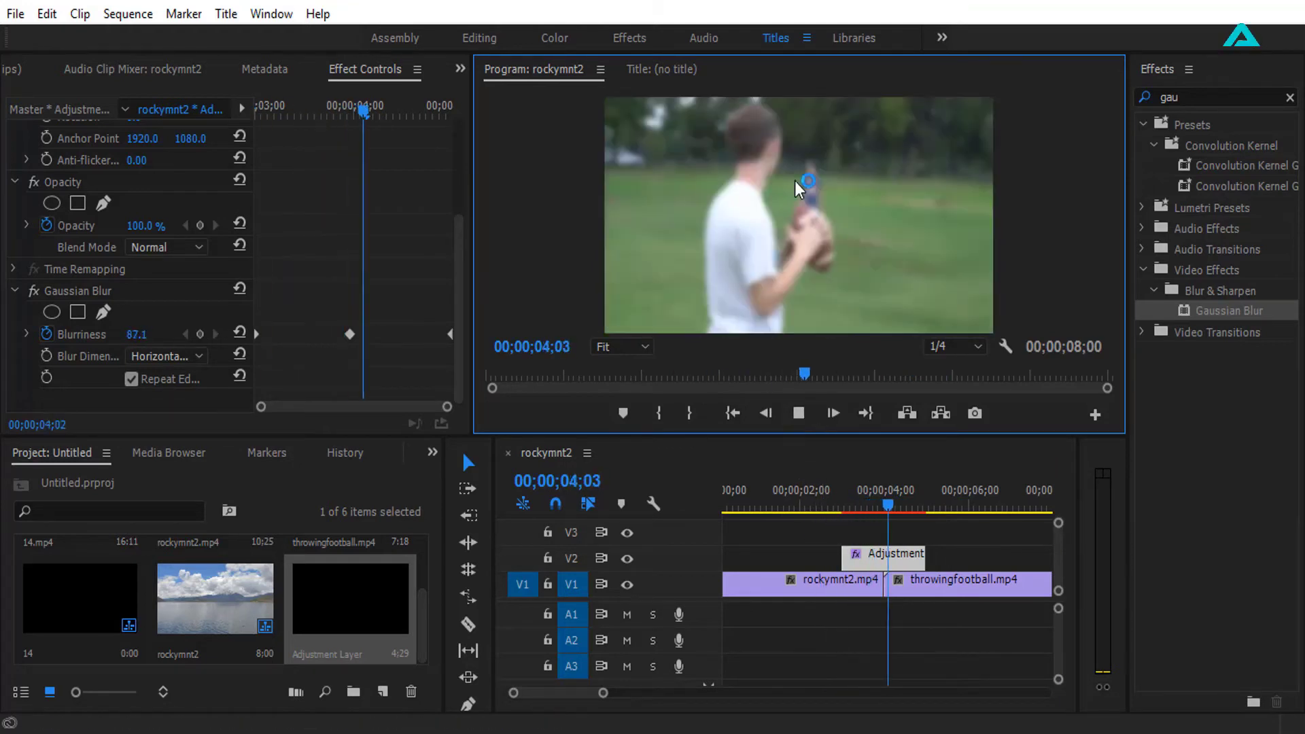
click(837, 507)
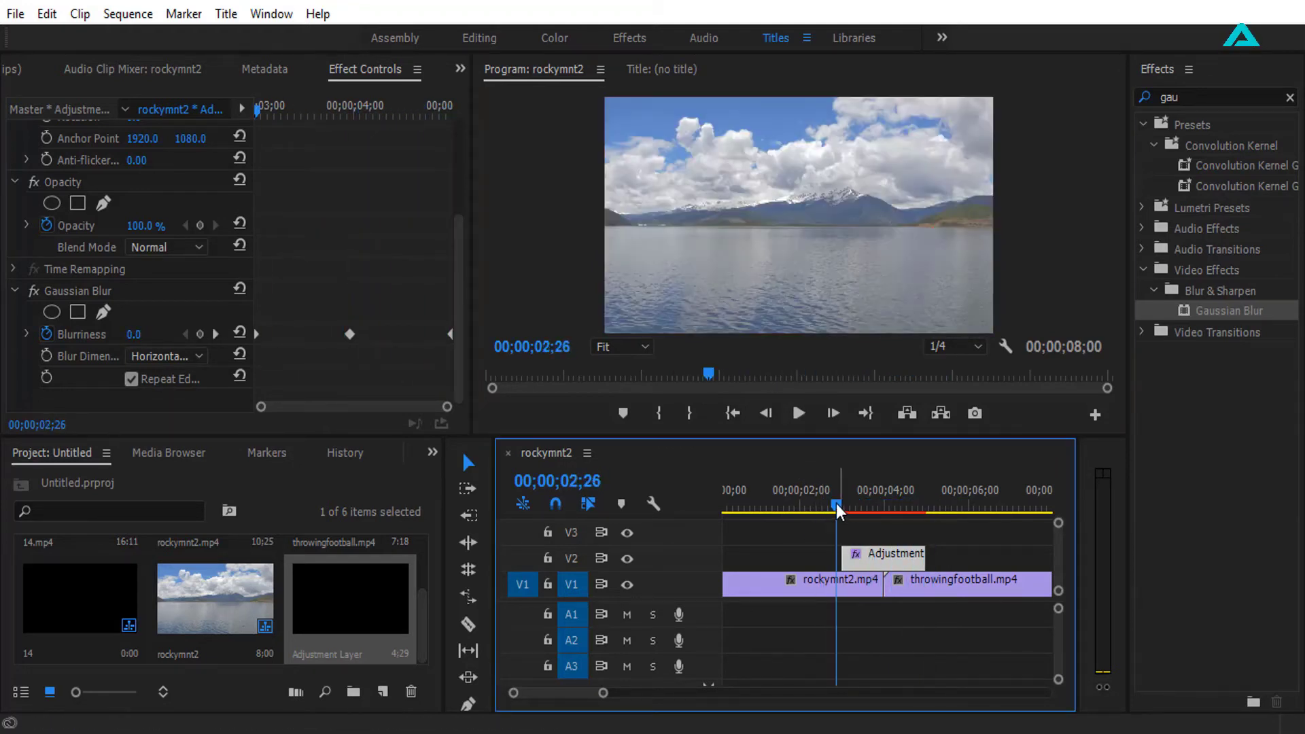
drag(836, 505, 886, 530)
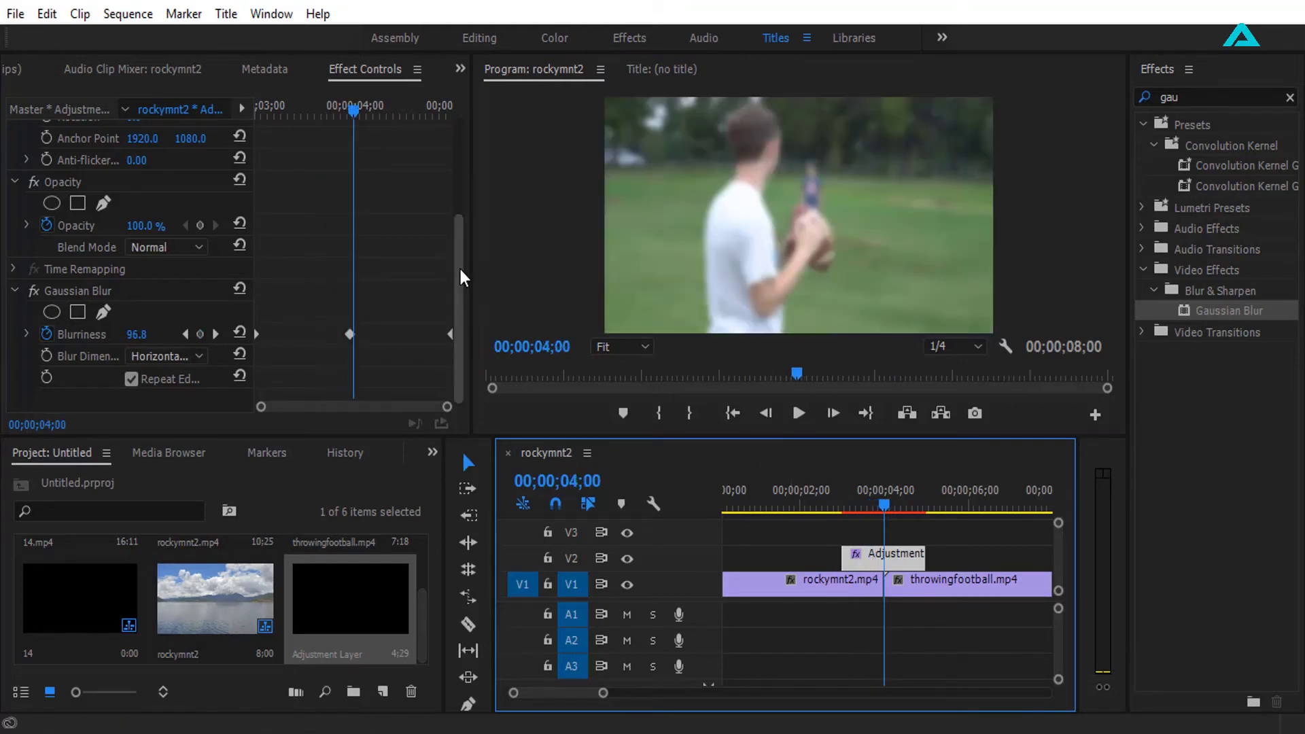
drag(460, 270, 461, 247)
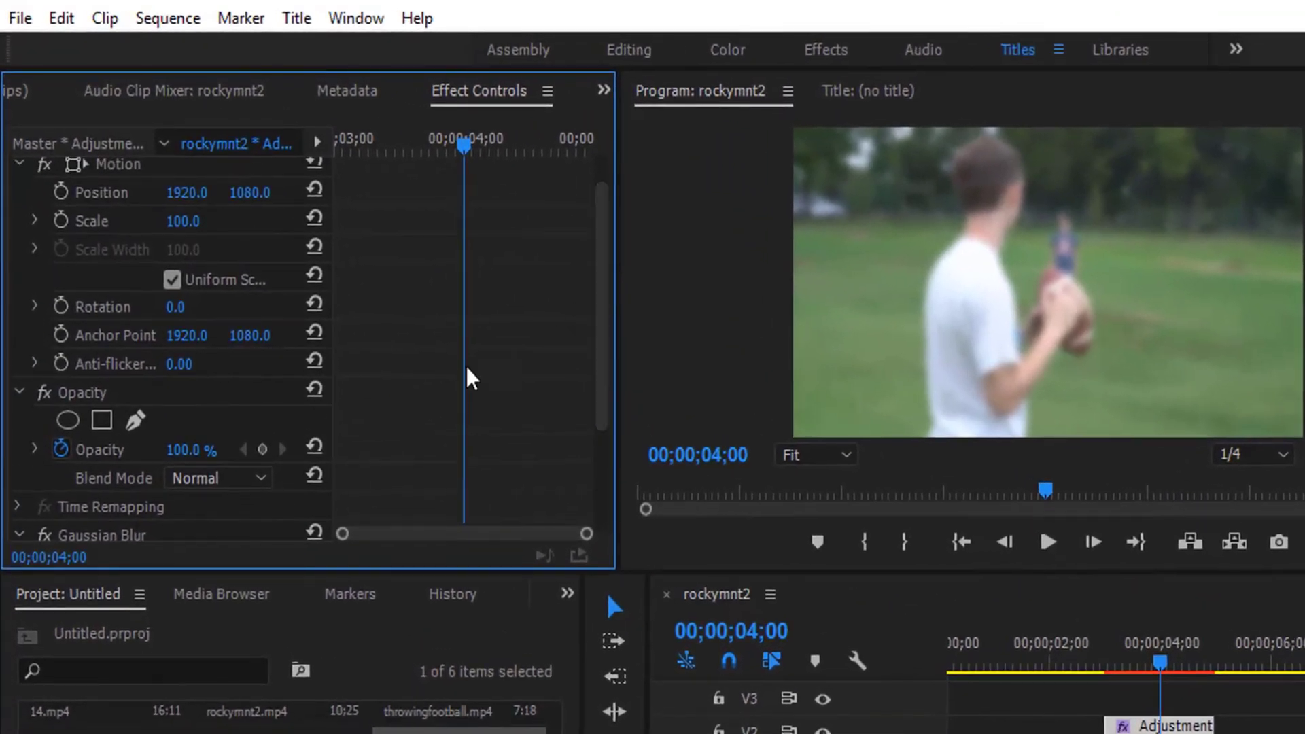
Set the opacity blend mode to Color Dodge and keyframe Opacity 0% at 03;00.
click(216, 479)
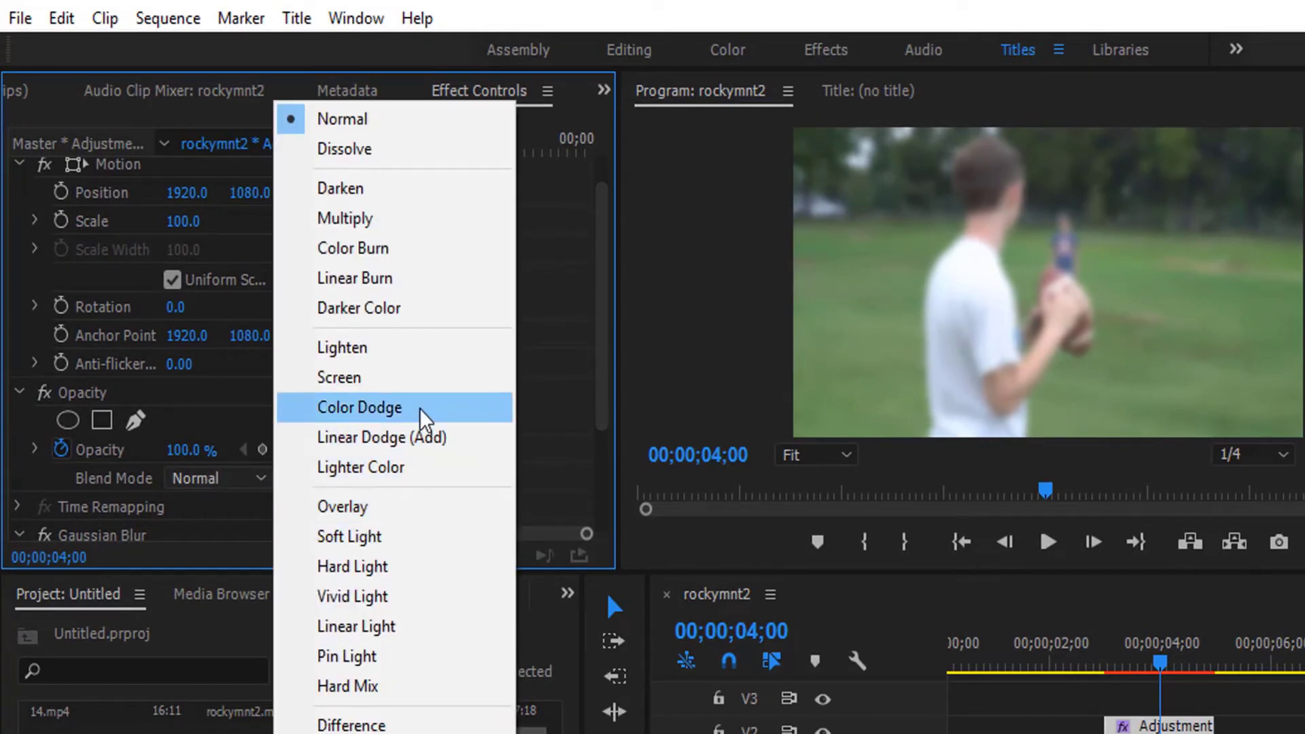
click(422, 412)
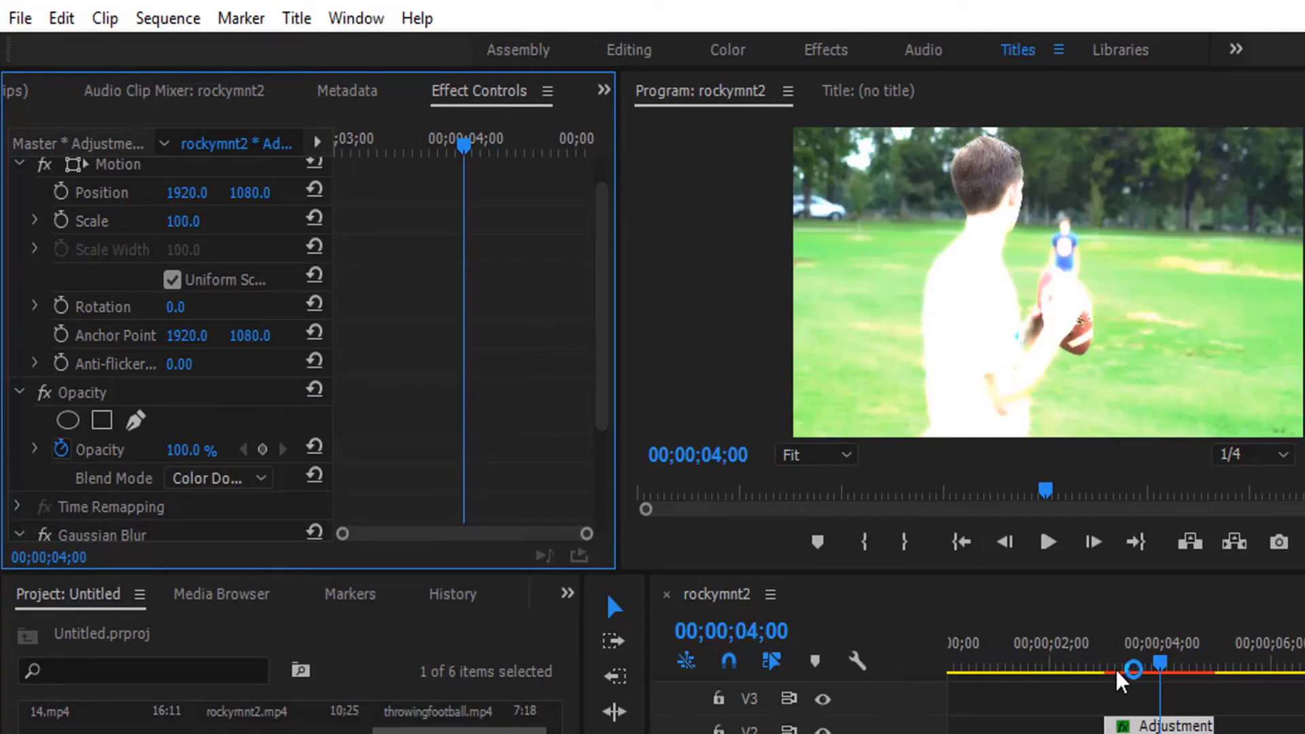
drag(1159, 664, 1105, 669)
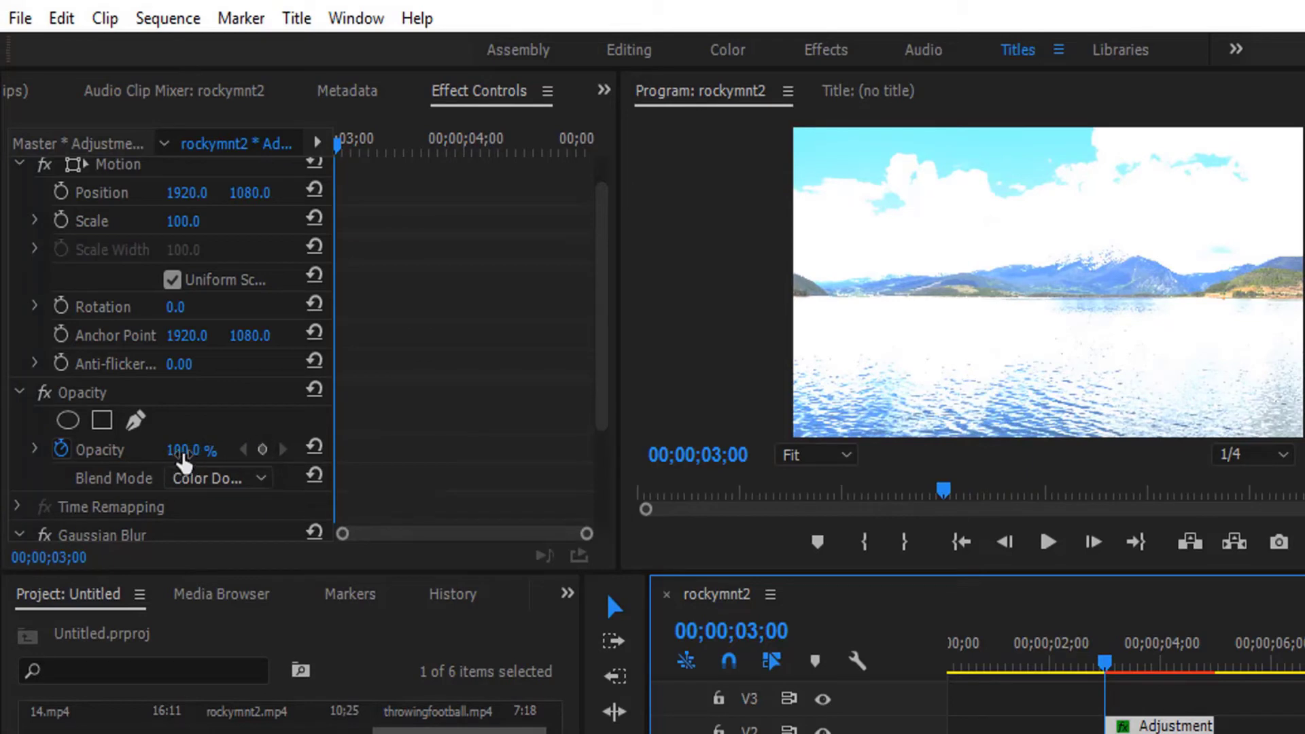
click(183, 451)
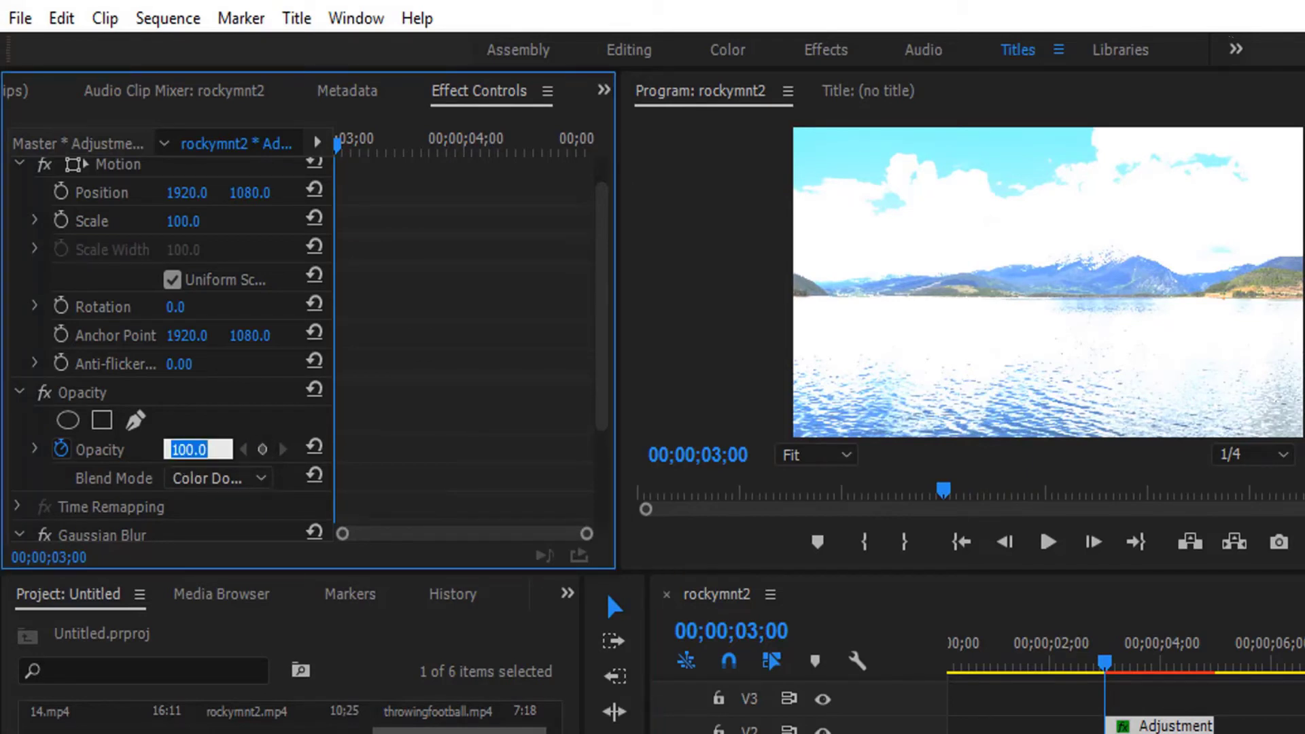
text(0)
key(Return)
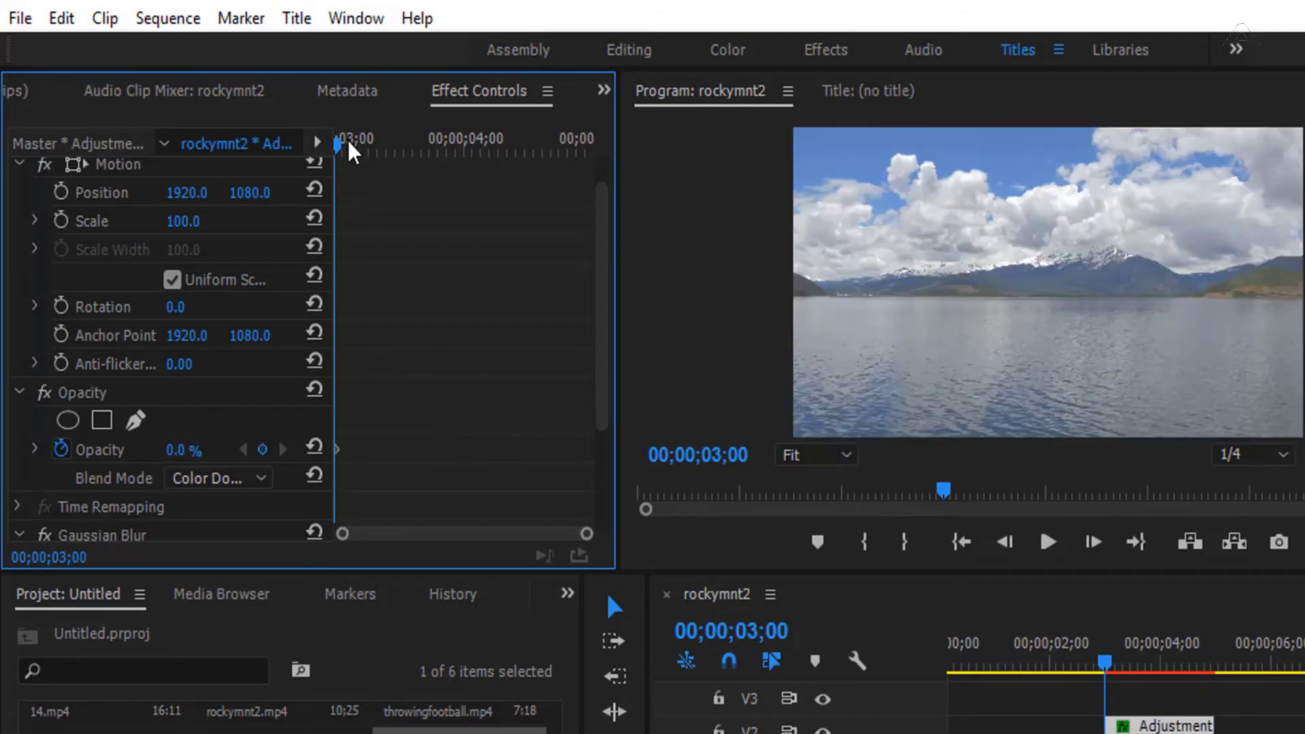
Keyframe Opacity 100% at 03;29 and 0% at 05;00.
drag(345, 144, 469, 185)
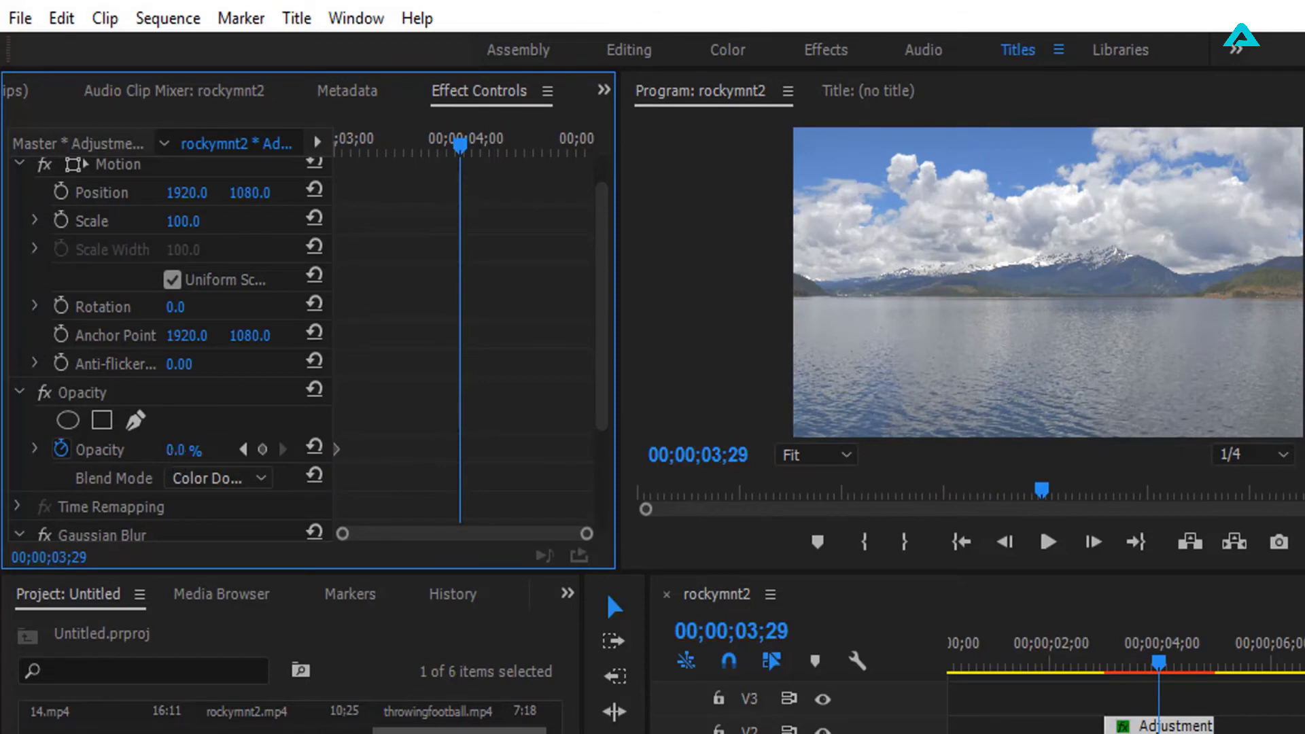
click(178, 450)
text(100)
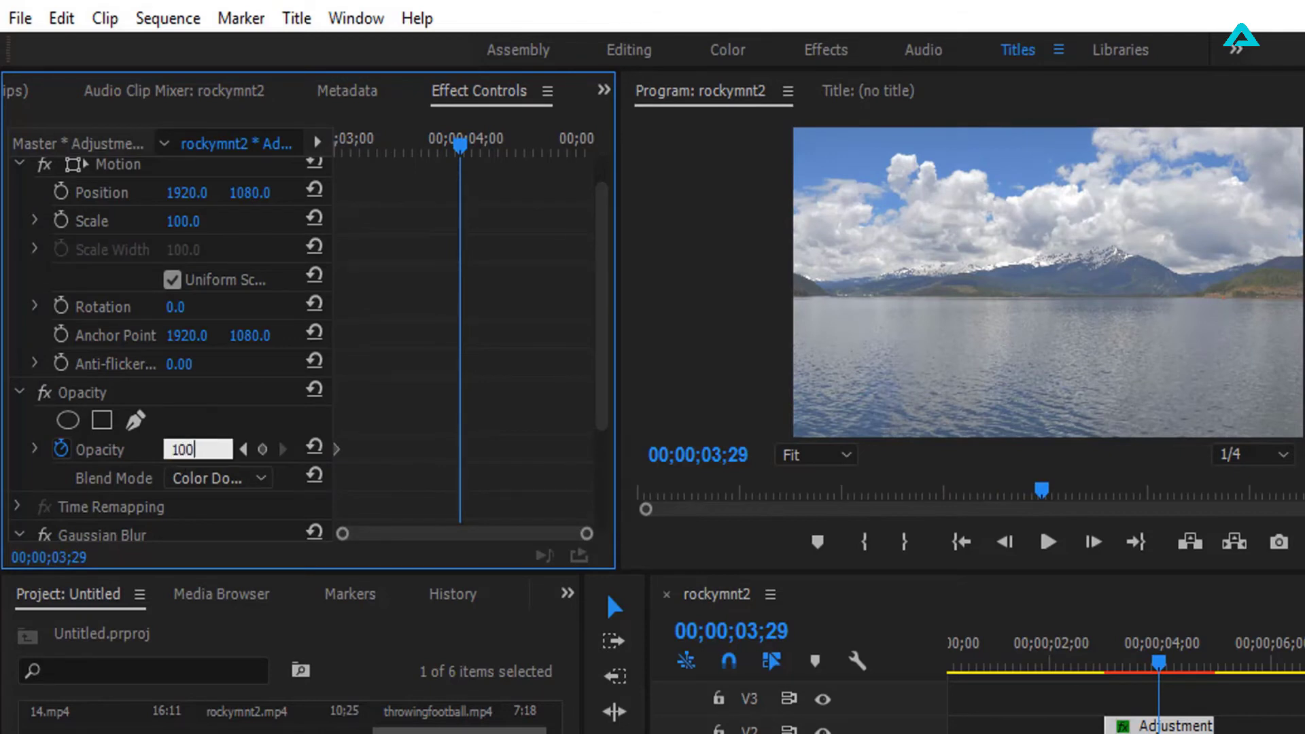
key(Return)
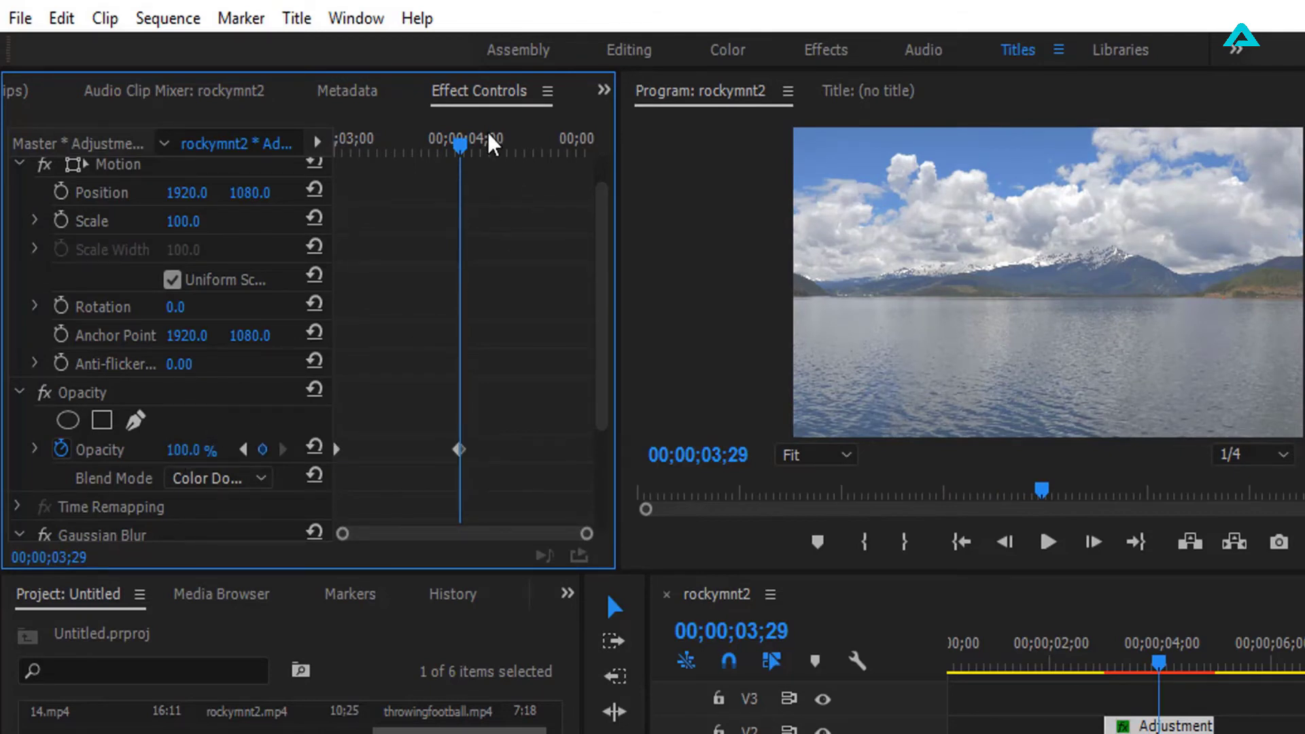
drag(492, 142, 620, 175)
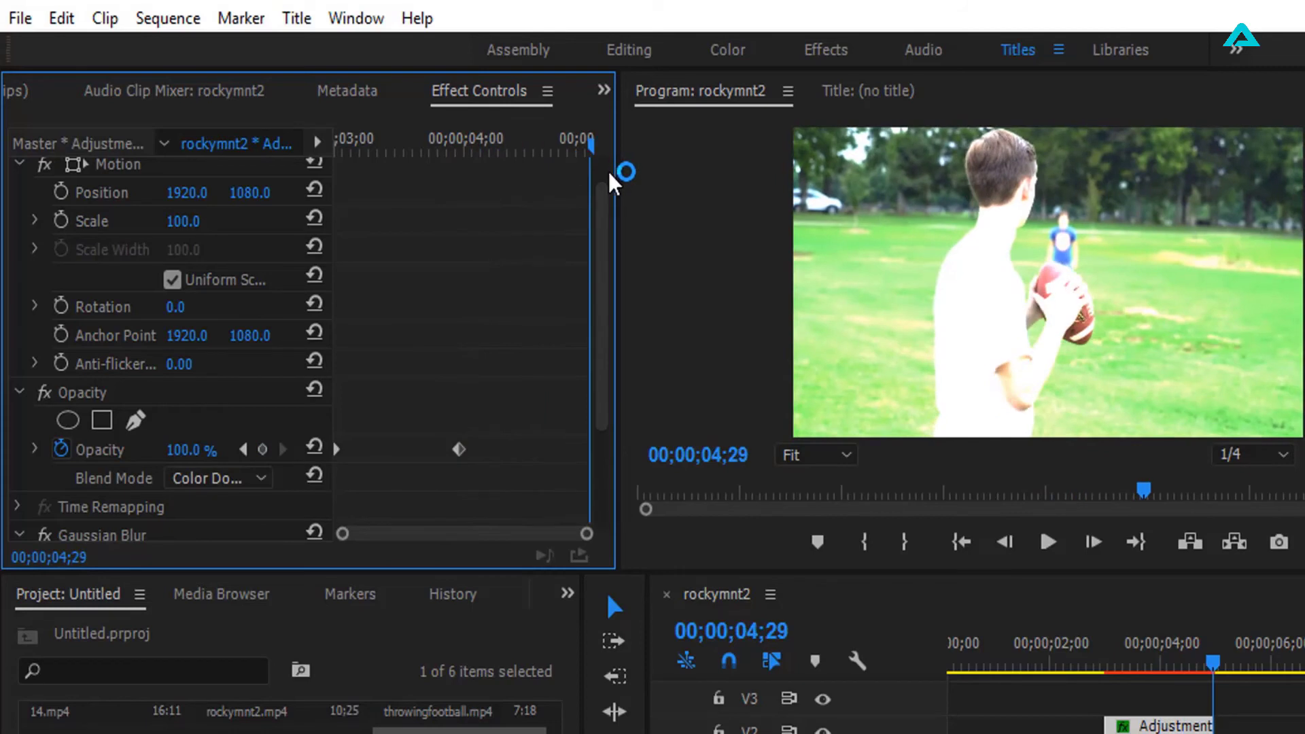
click(188, 451)
text(0)
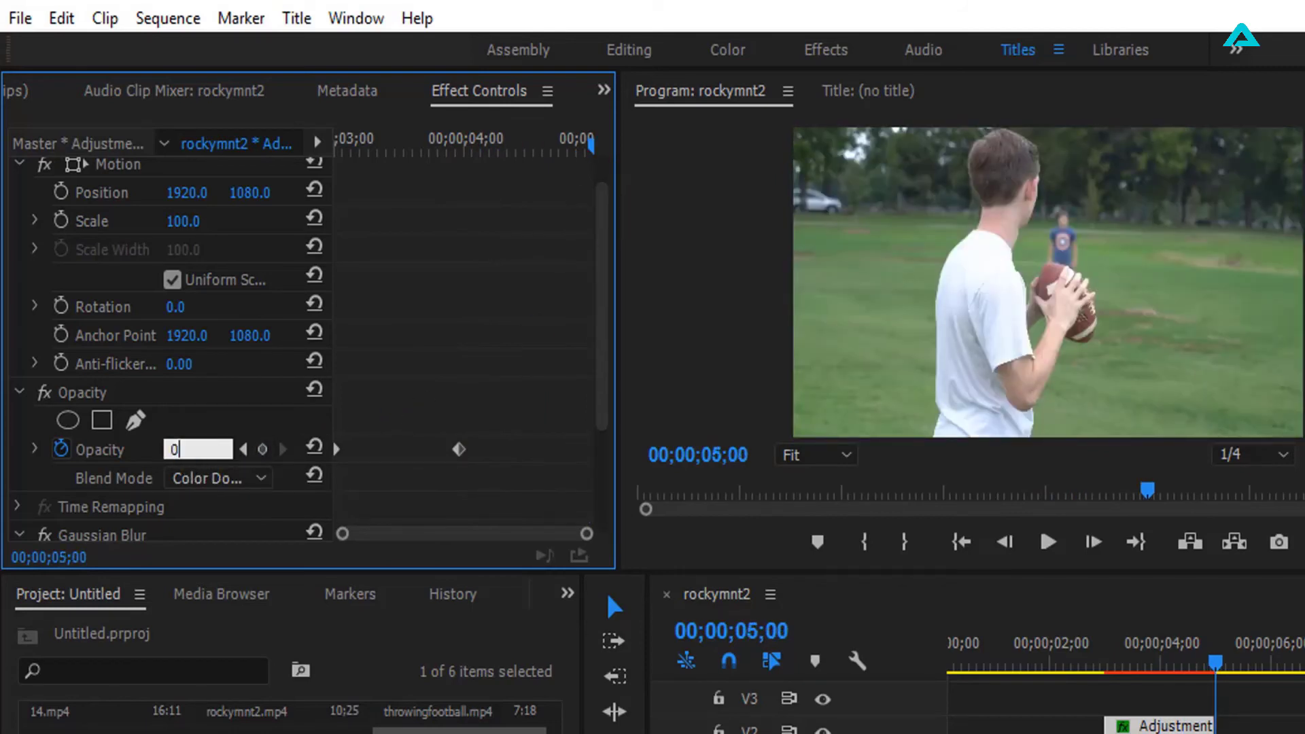
key(Return)
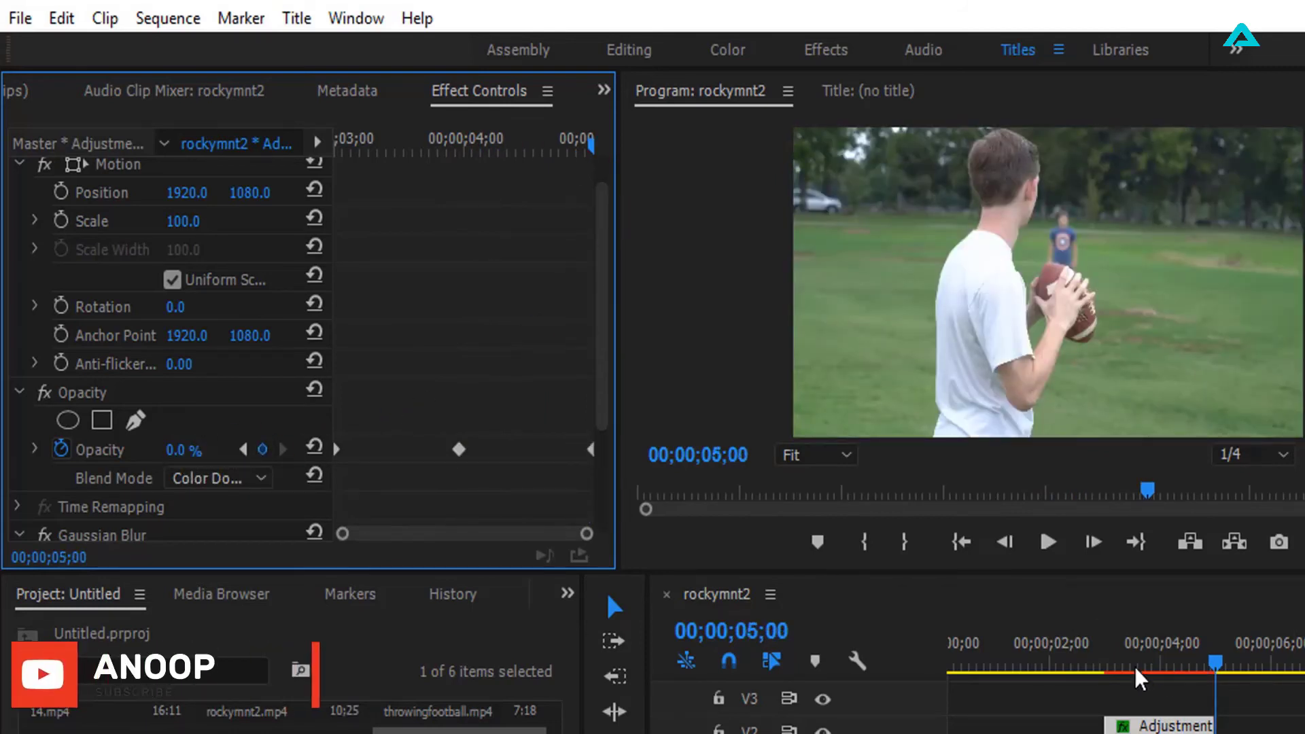
click(1099, 669)
click(1048, 542)
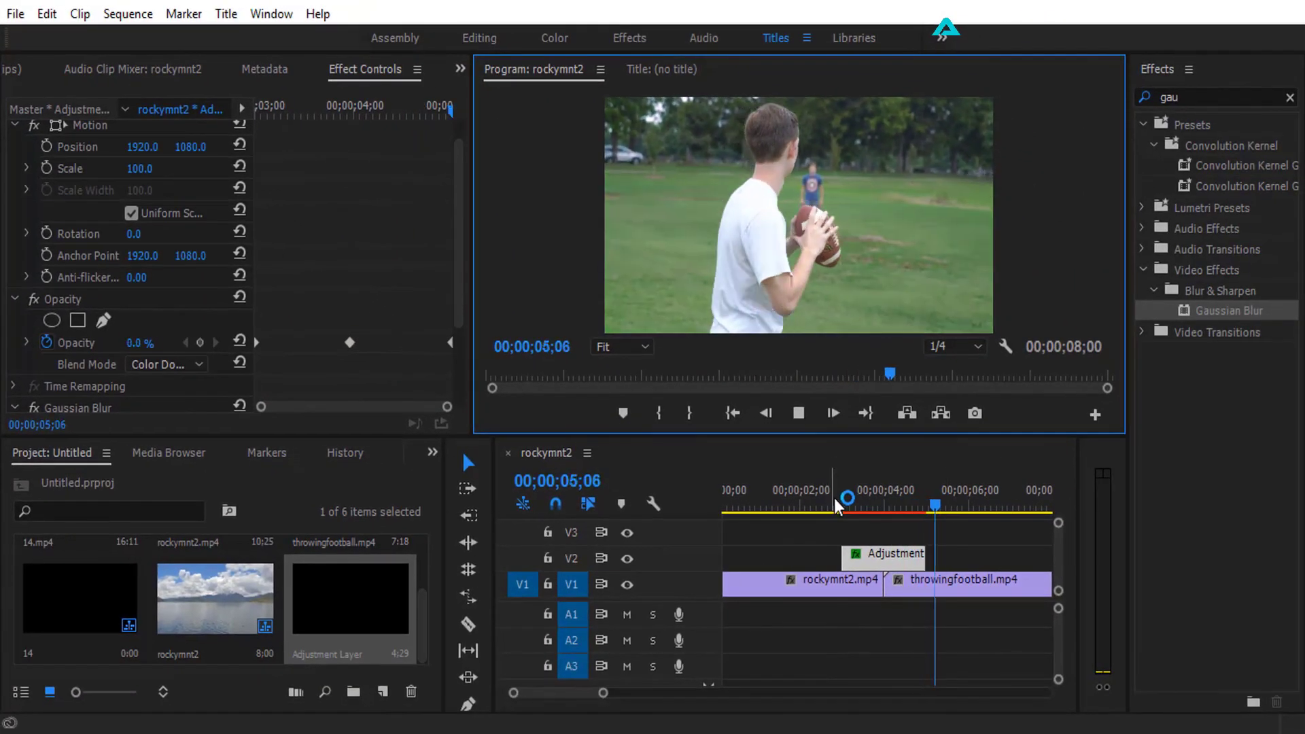
click(843, 509)
click(800, 413)
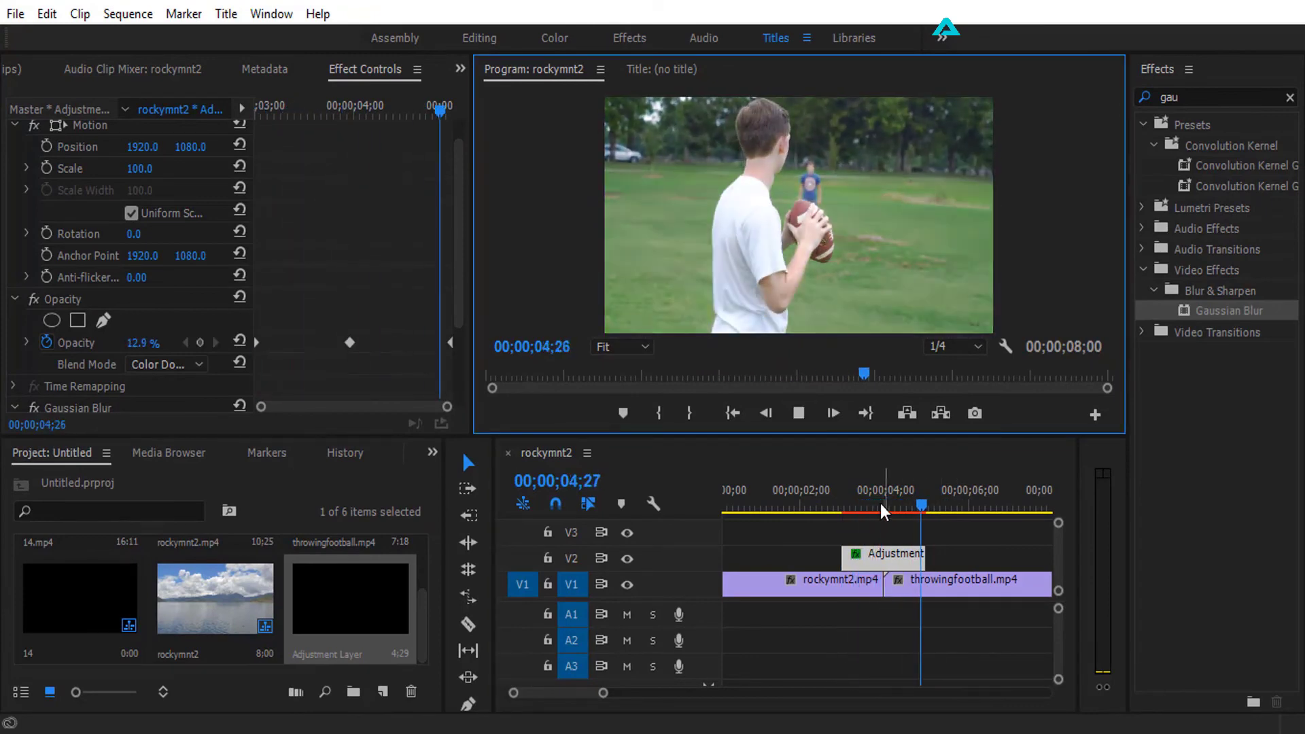
click(838, 506)
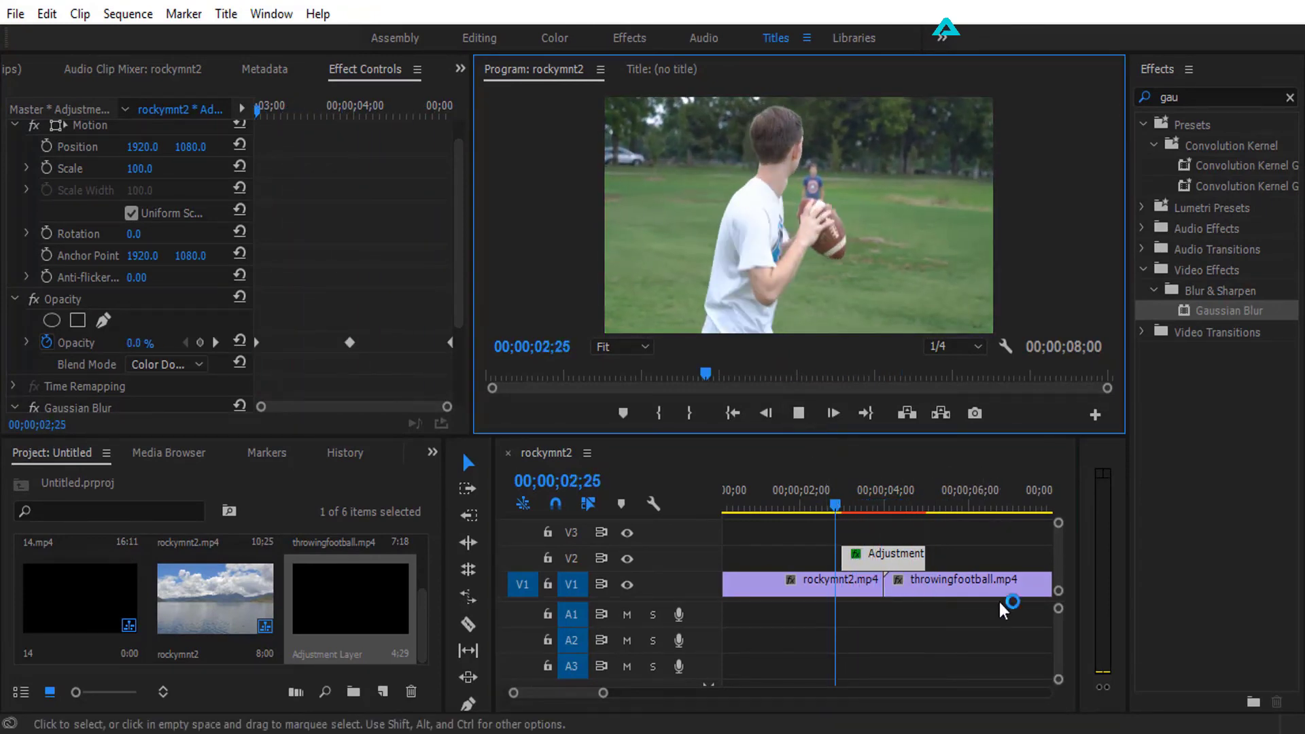